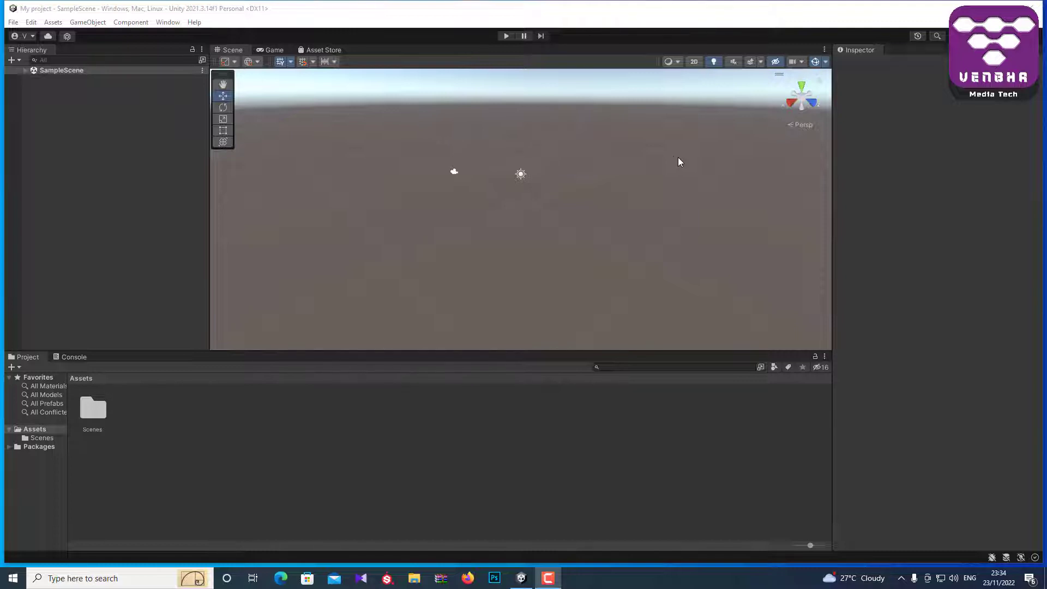
# - Maximize the Unity editor window showing My project's SampleScene to full screen
pyautogui.doubleClick(570, 12)
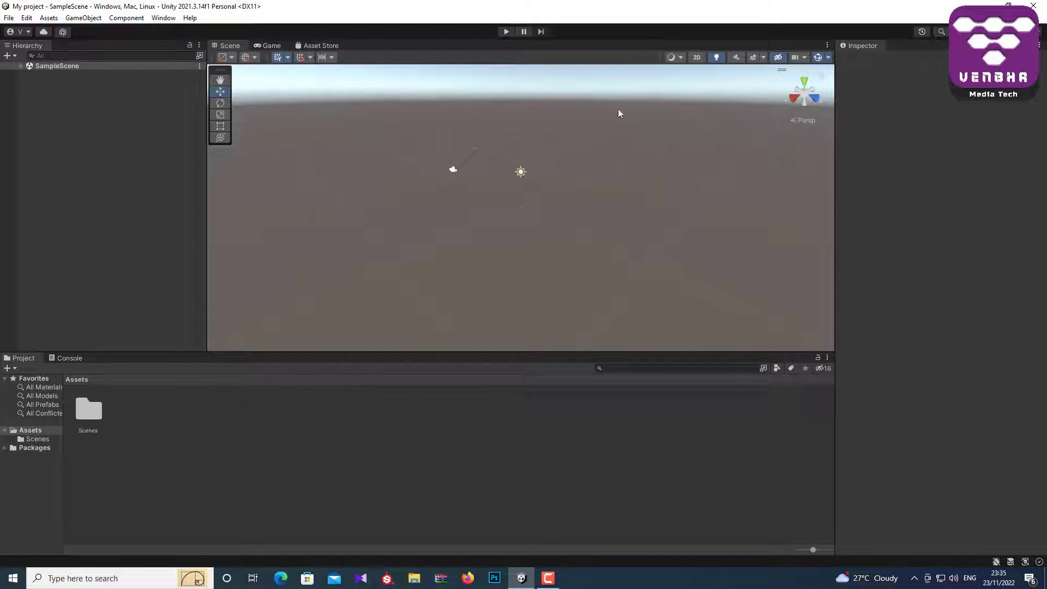
# - Show the Game view, browse the Asset Store page, then return to Game and select Assets
pyautogui.click(277, 46)
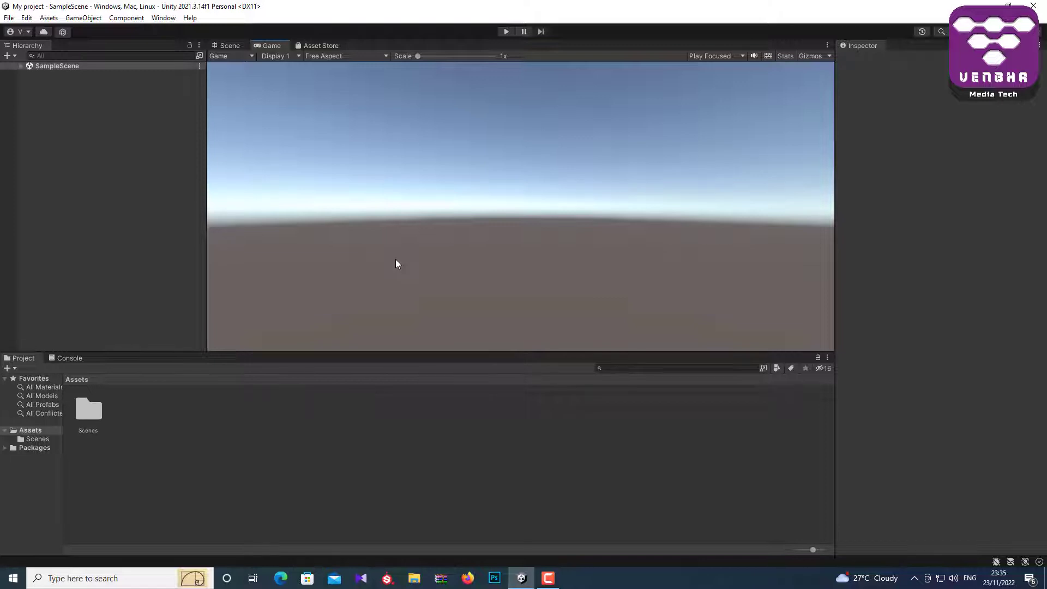
pyautogui.click(322, 46)
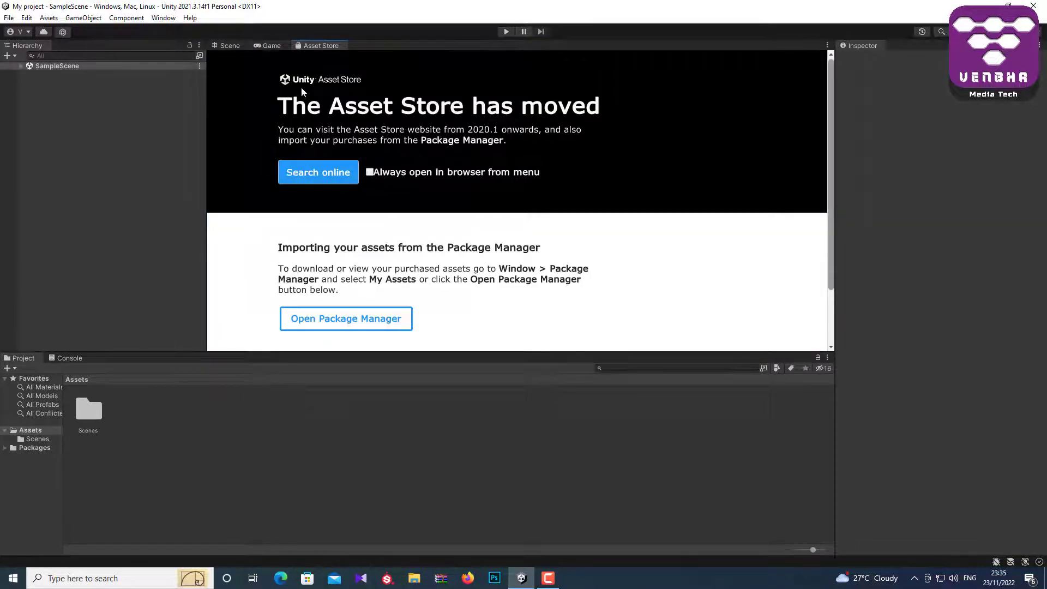
pyautogui.scroll(-1, 543, 259)
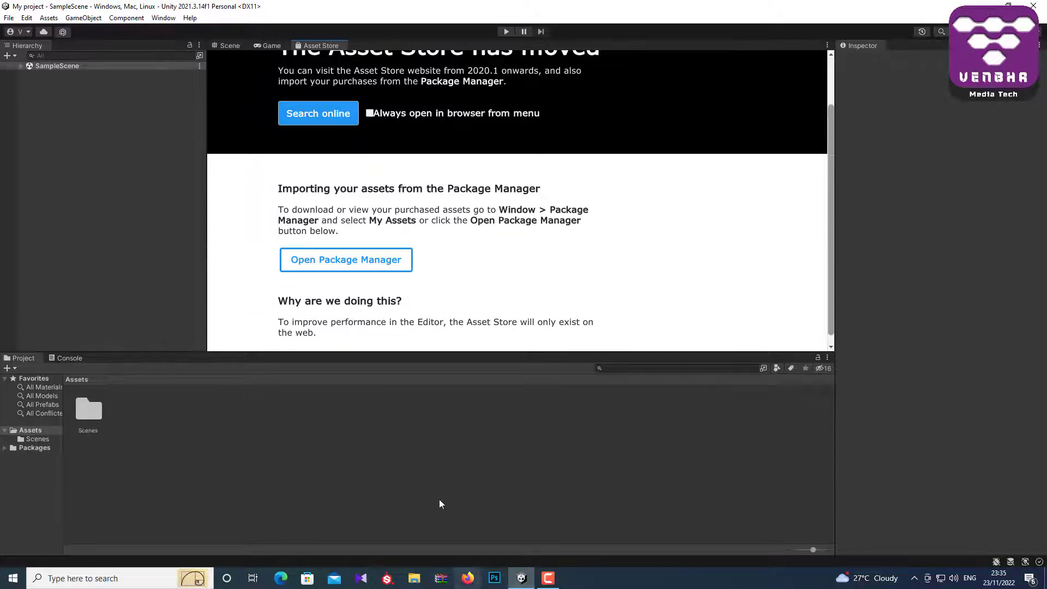
pyautogui.click(270, 45)
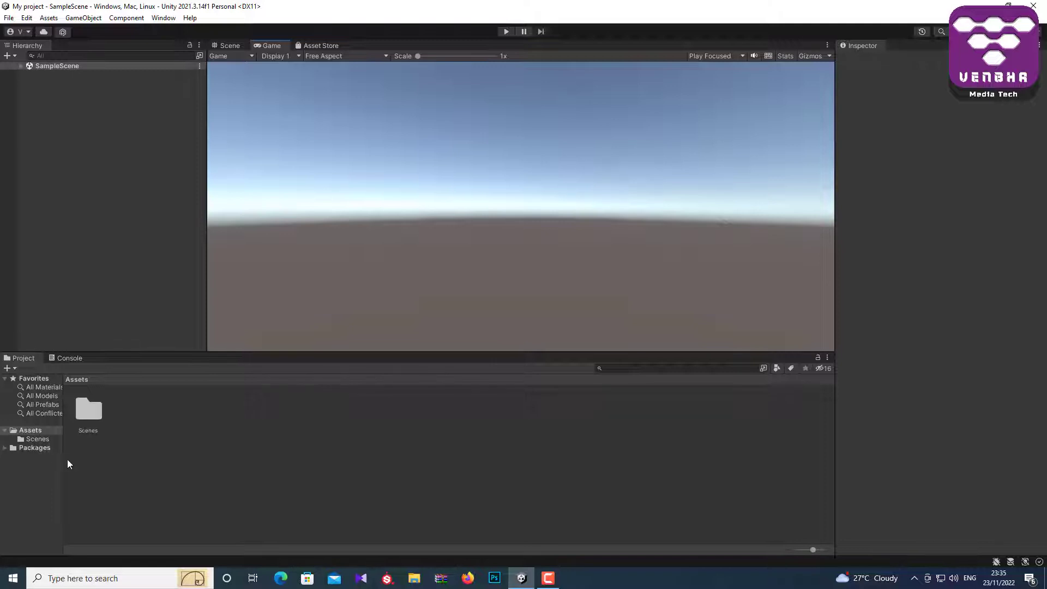
pyautogui.click(29, 431)
pyautogui.rightClick(235, 444)
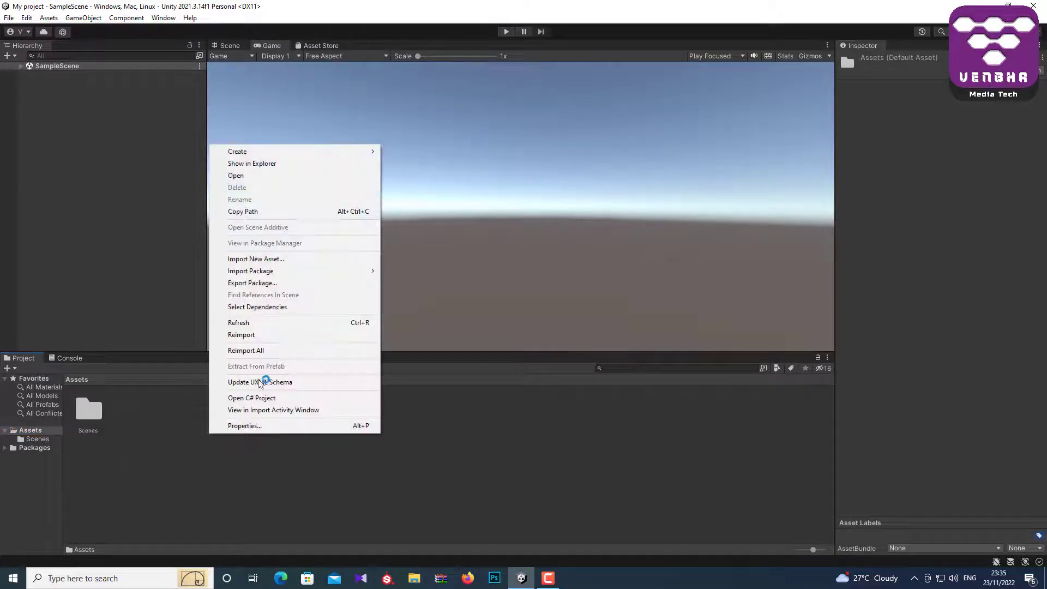
pyautogui.moveTo(357, 158)
pyautogui.click(31, 434)
pyautogui.click(36, 439)
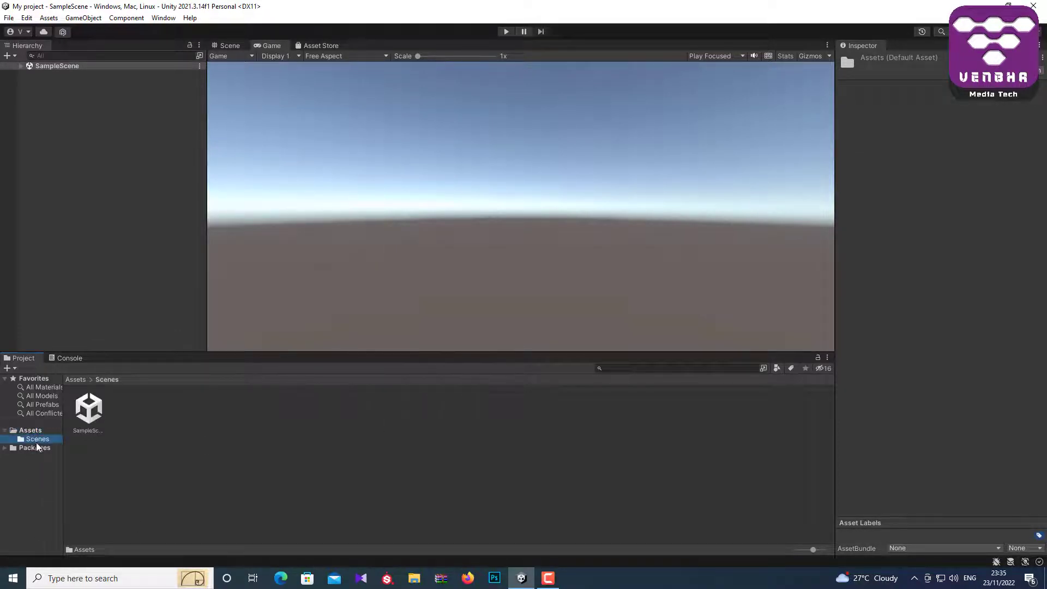
pyautogui.click(35, 448)
pyautogui.click(30, 432)
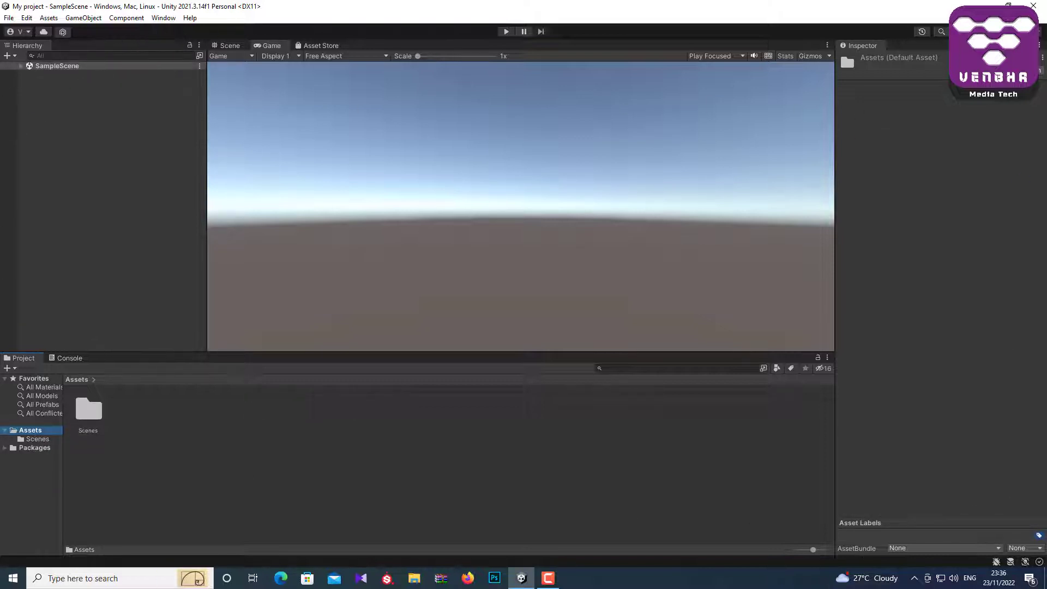
# - Switch the editor layout to 2 by 3
pyautogui.click(1019, 31)
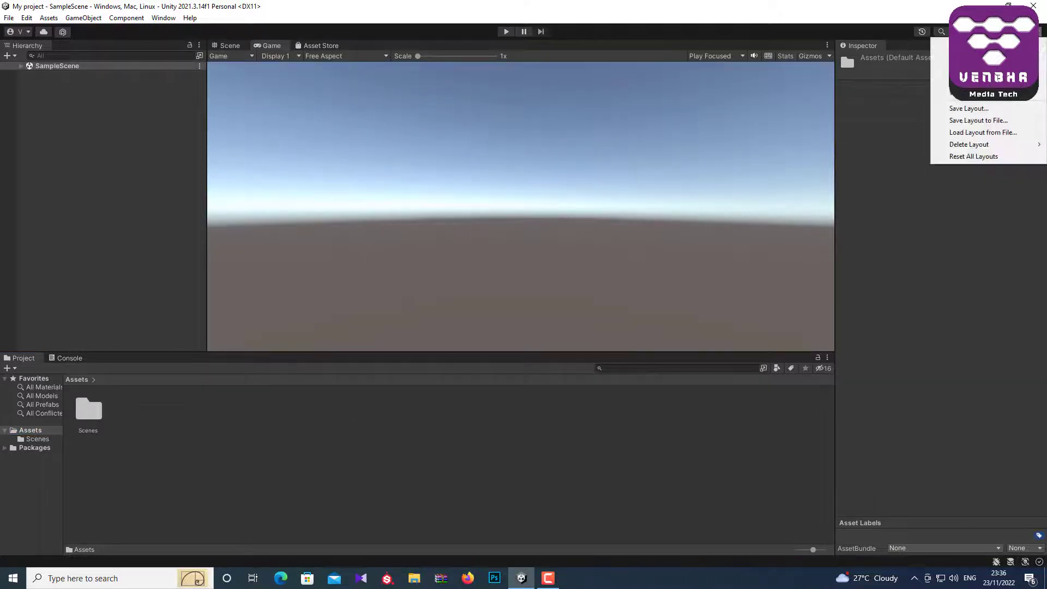
pyautogui.click(967, 43)
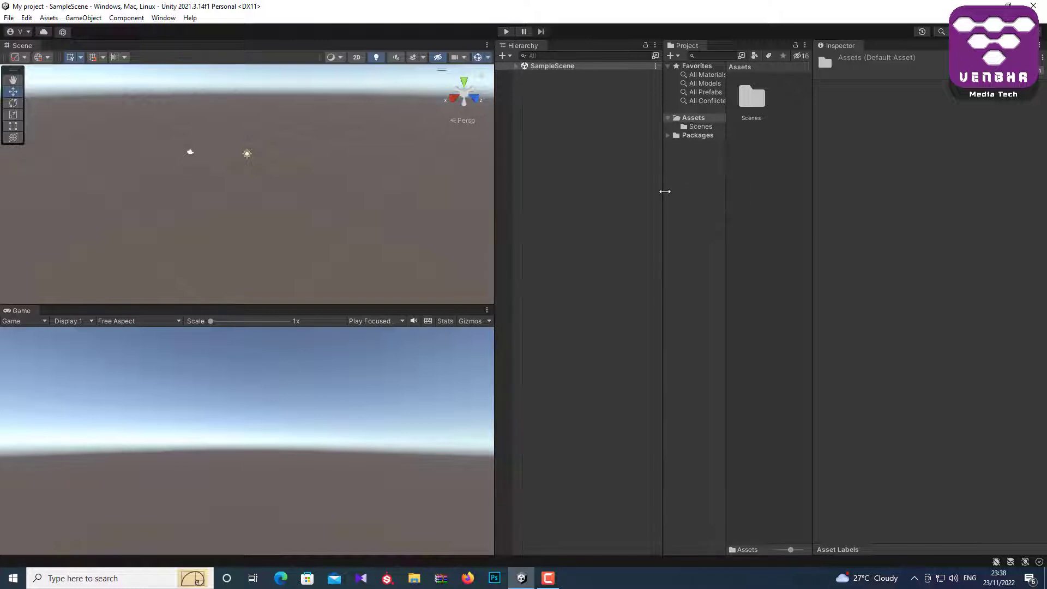
# - Widen the Project panel and add a folder named Scripts under Assets next to Scenes
pyautogui.moveTo(663, 191); pyautogui.dragTo(617, 196)
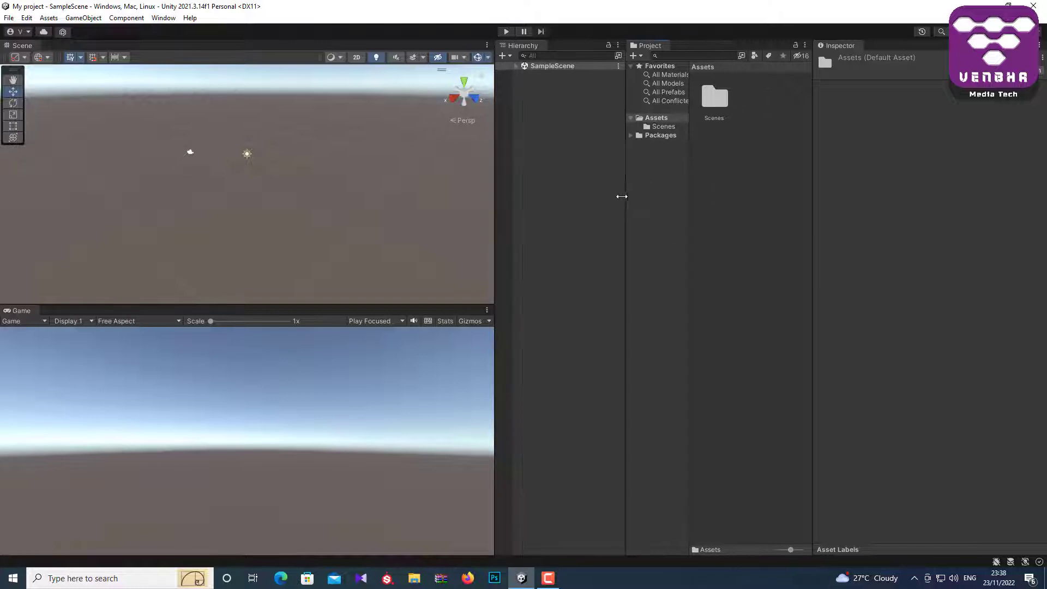
pyautogui.click(648, 120)
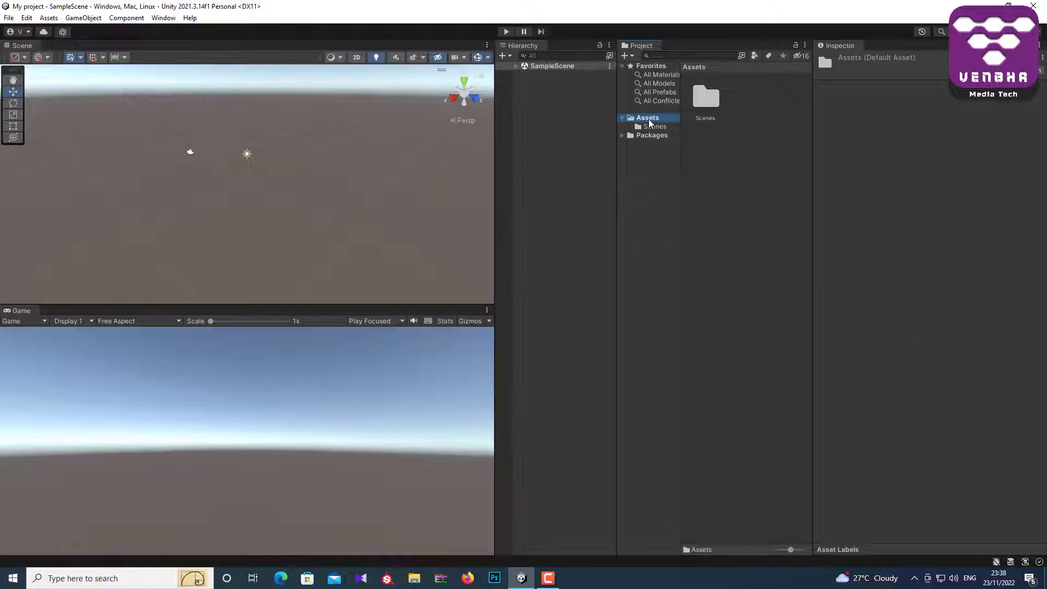
pyautogui.rightClick(710, 168)
pyautogui.moveTo(736, 174)
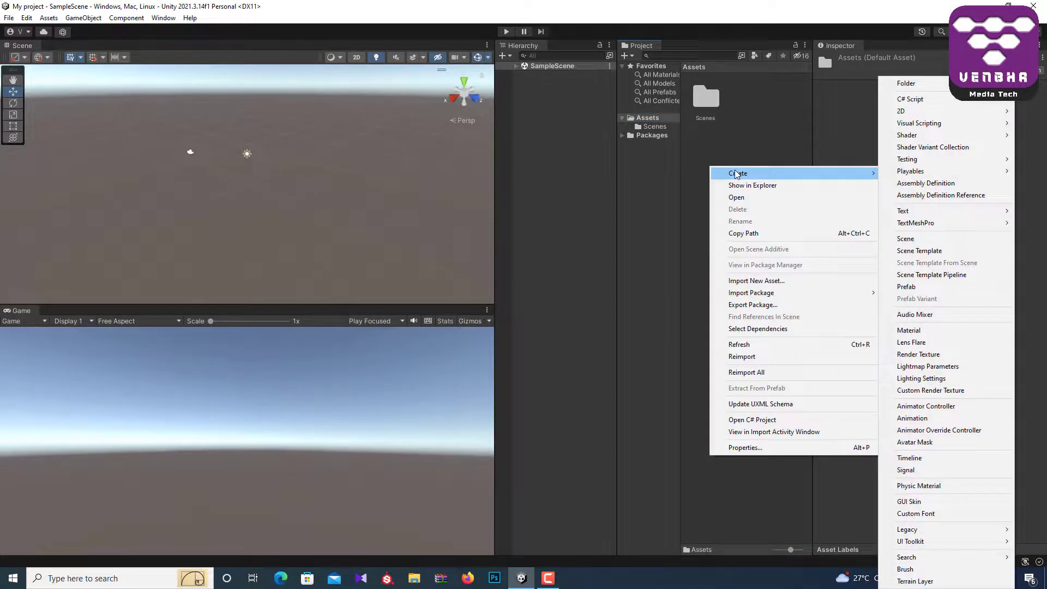
pyautogui.click(645, 119)
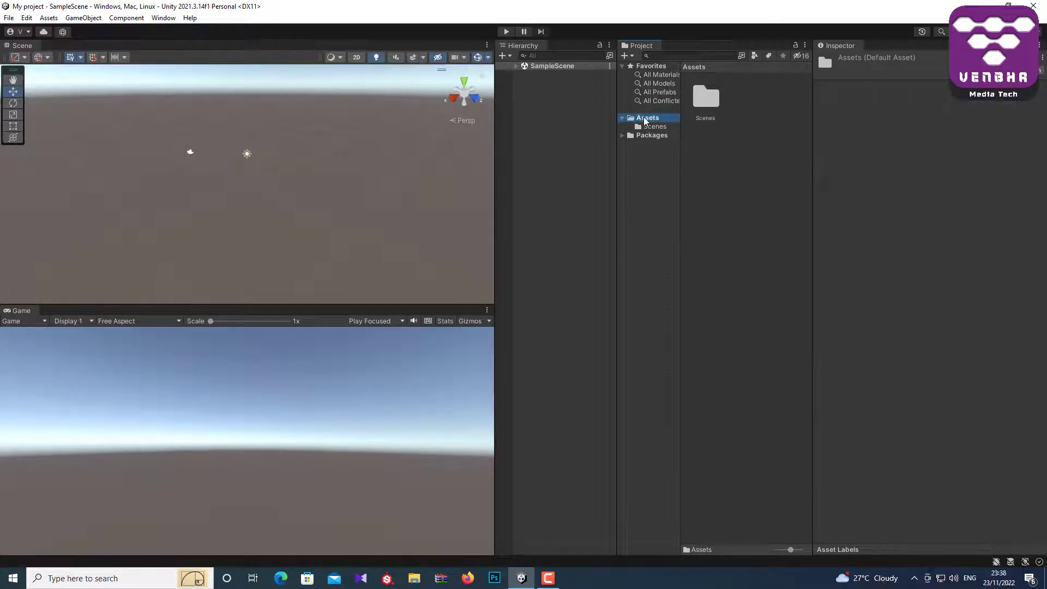
pyautogui.click(734, 149)
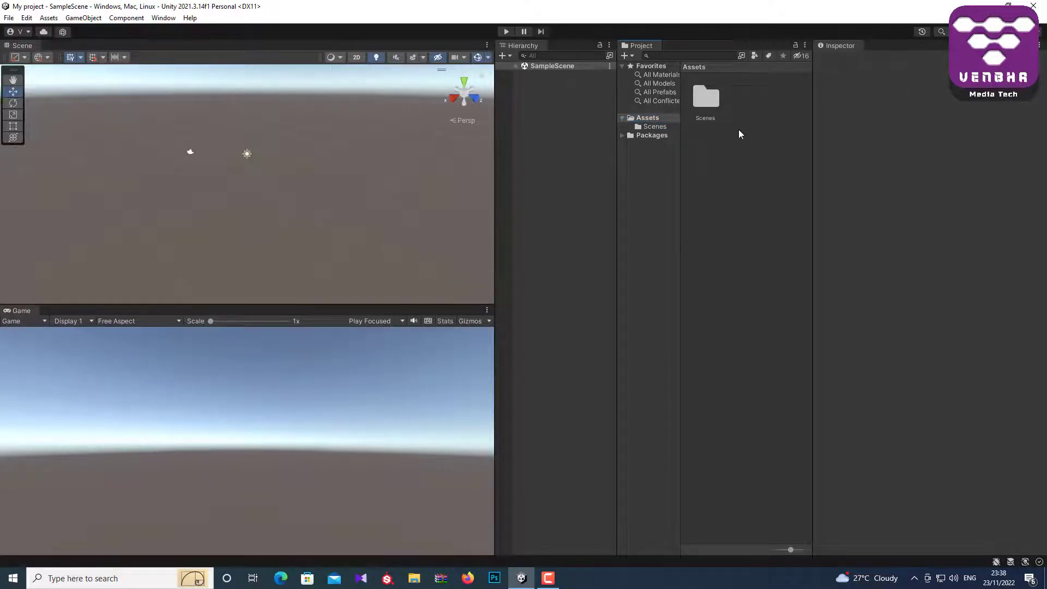
pyautogui.rightClick(734, 149)
pyautogui.moveTo(757, 160)
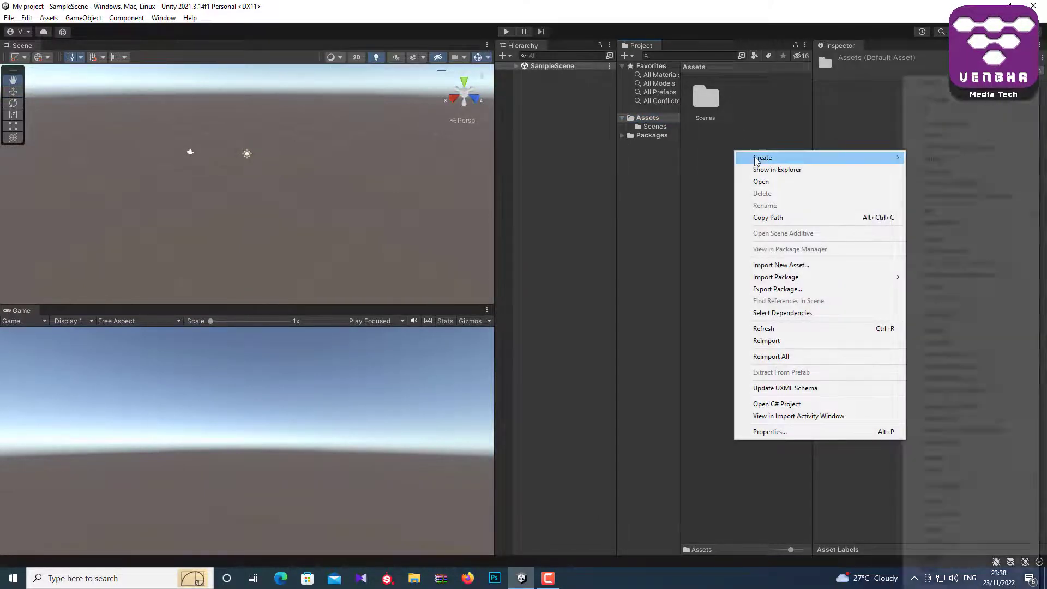
pyautogui.click(927, 84)
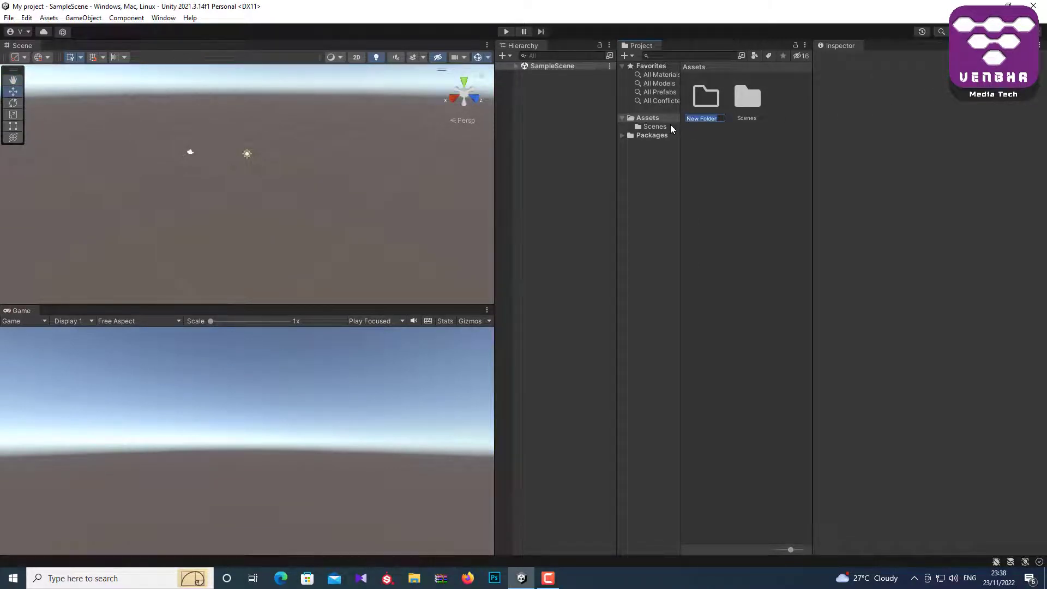
pyautogui.write('Scripts')
pyautogui.press('Return')
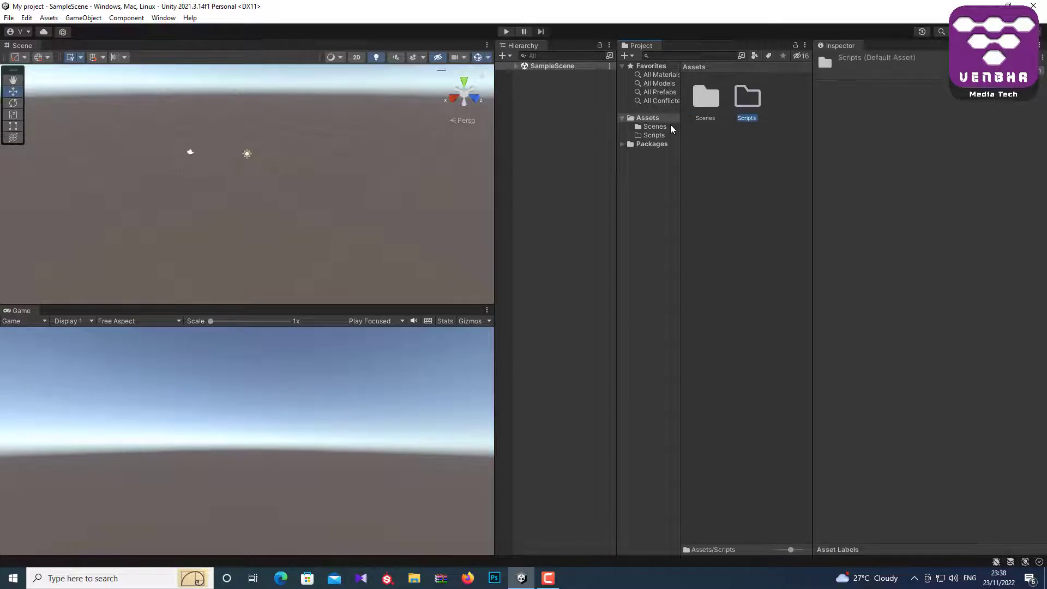
# - Inside the Scripts folder, add a new C# script and name it MyFirstScript
pyautogui.doubleClick(745, 101)
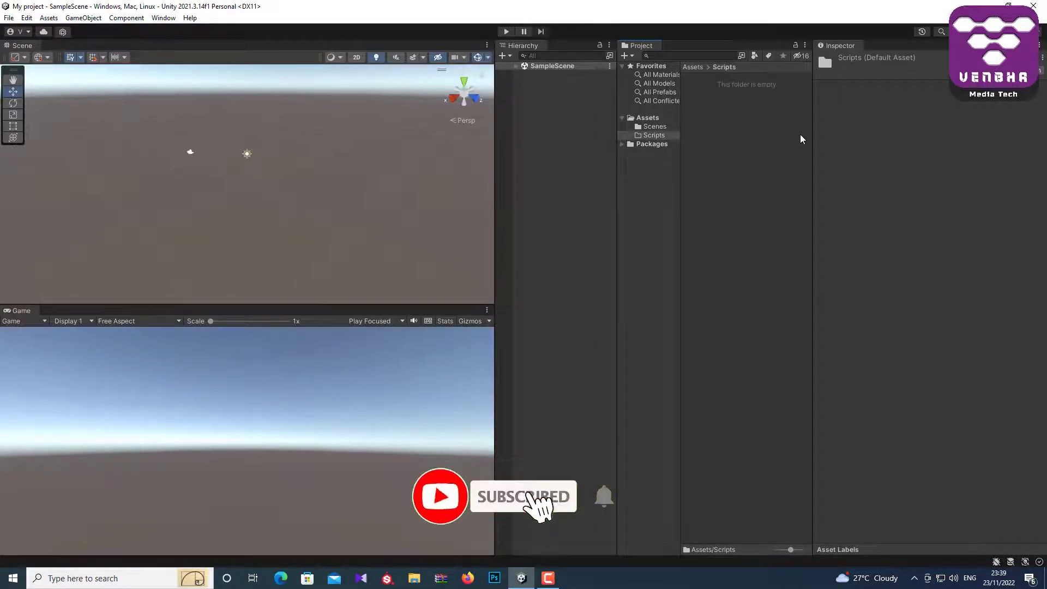
pyautogui.rightClick(732, 111)
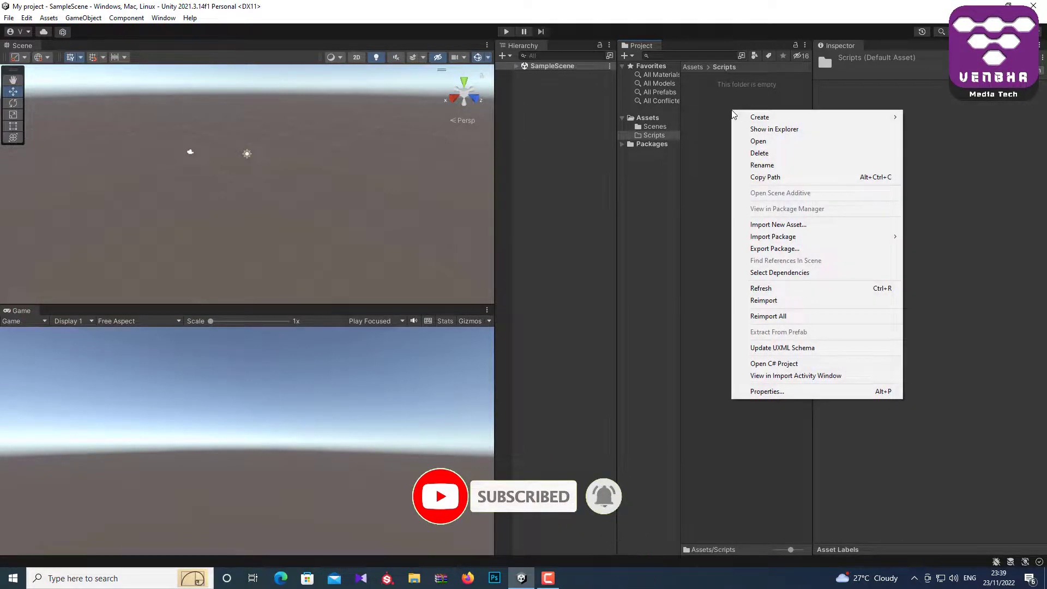
pyautogui.moveTo(853, 119)
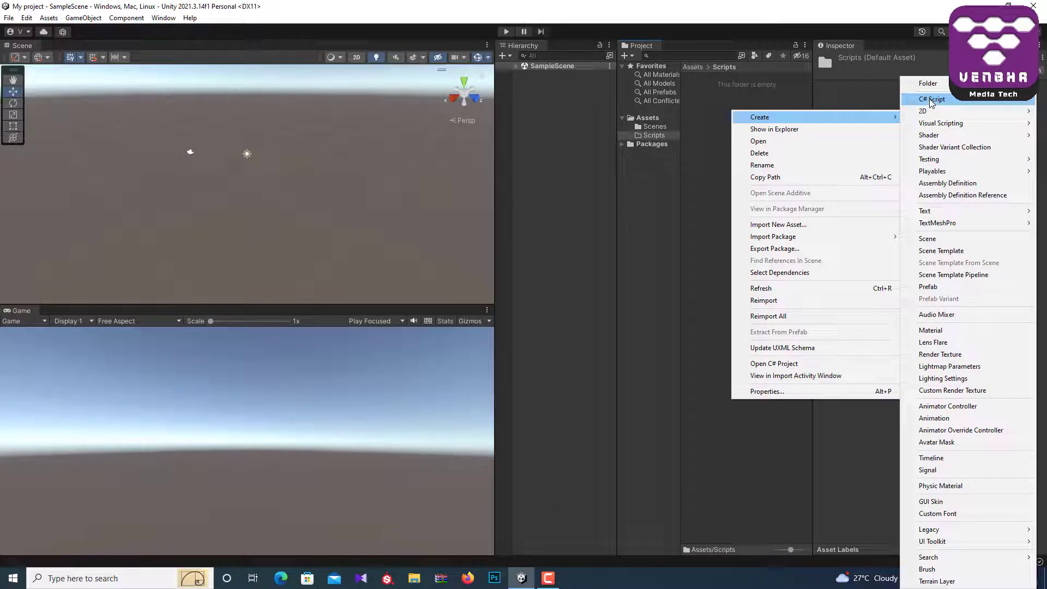
pyautogui.click(717, 96)
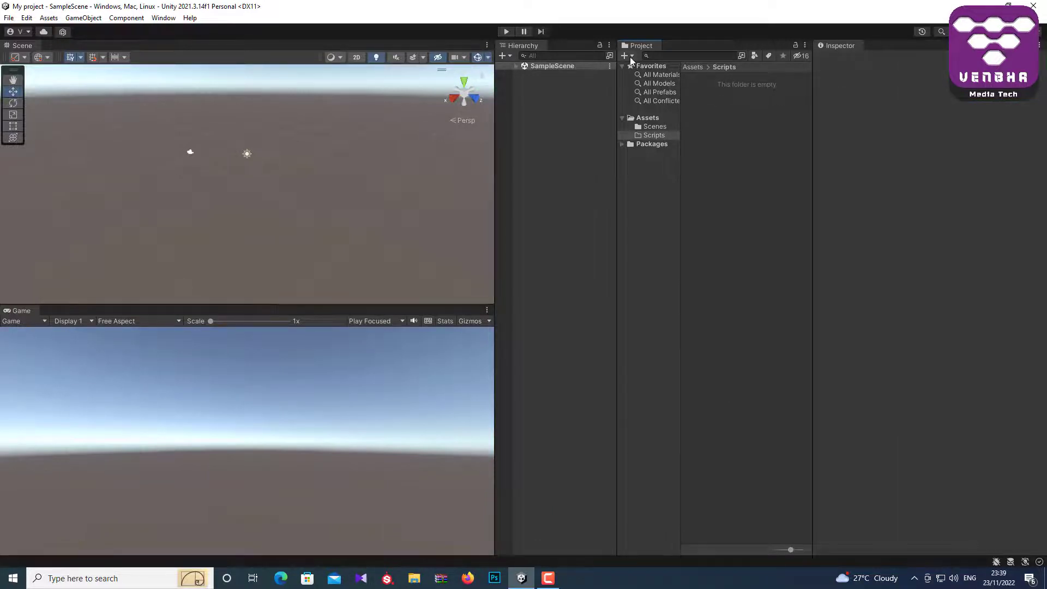
pyautogui.click(630, 56)
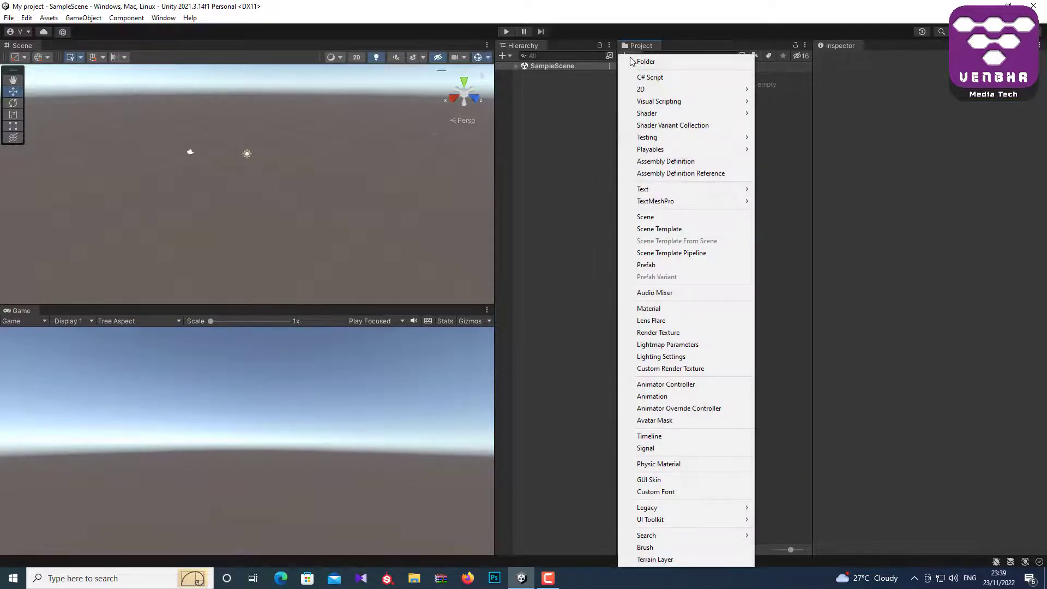
pyautogui.click(672, 80)
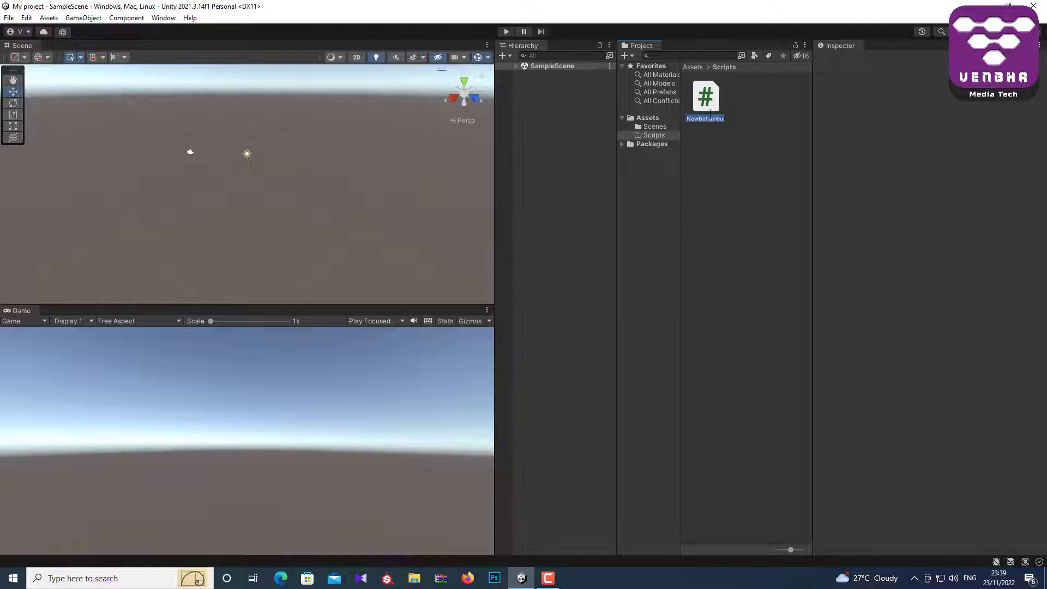
pyautogui.write('MyFir')
pyautogui.write('t')
pyautogui.press('BackSpace')
pyautogui.press('BackSpace')
pyautogui.write('MyFi')
pyautogui.write('rstScript')
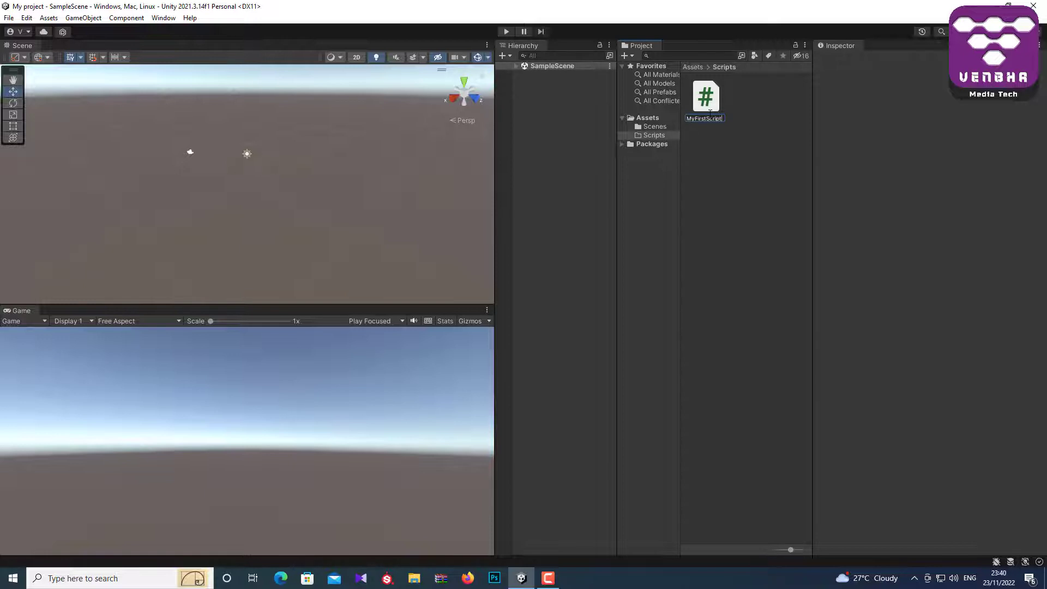
pyautogui.press('Return')
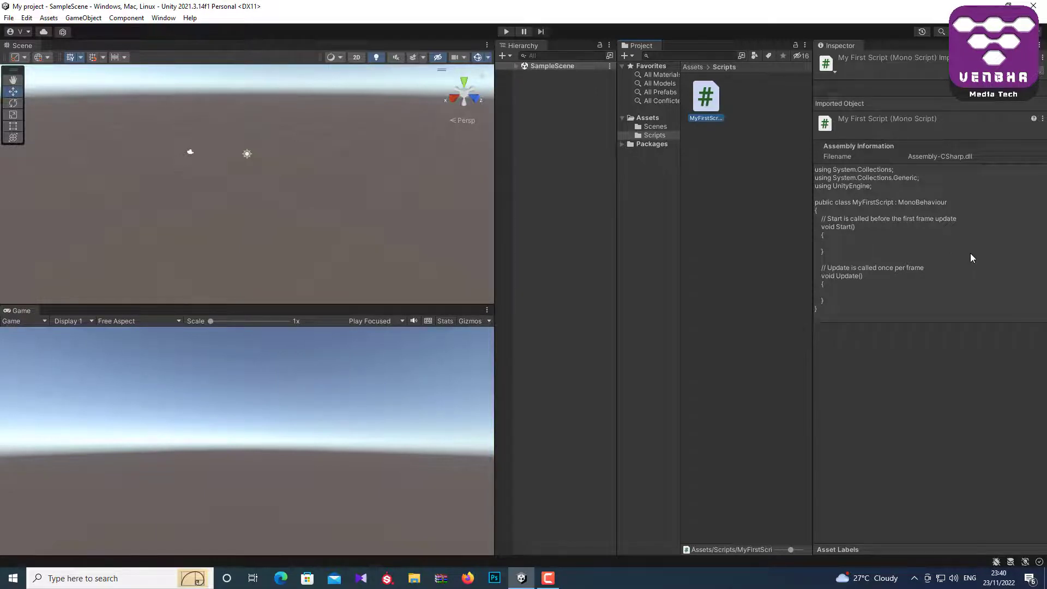
pyautogui.click(548, 578)
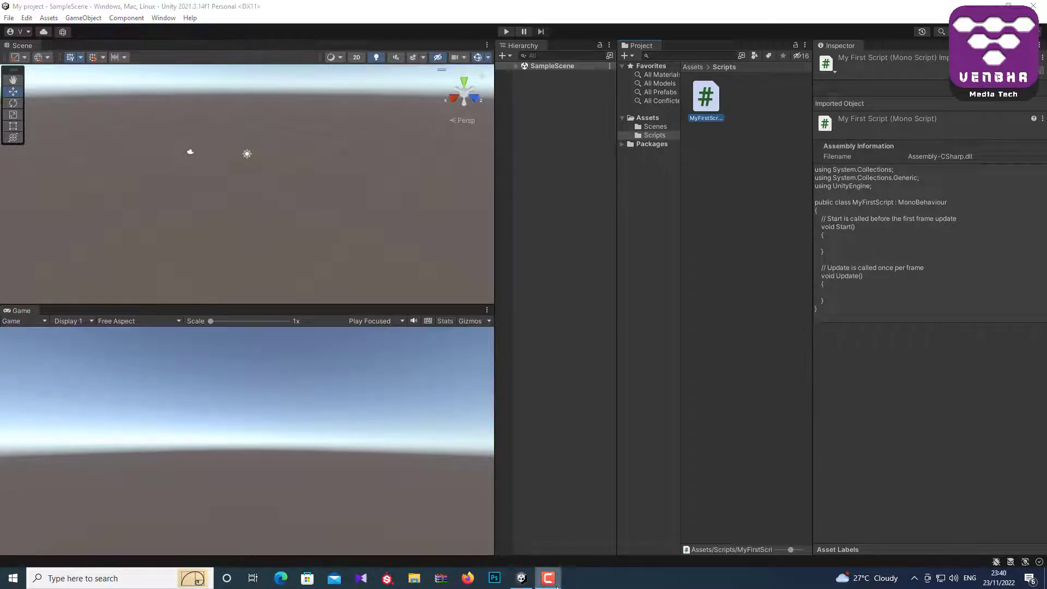
pyautogui.click(998, 527)
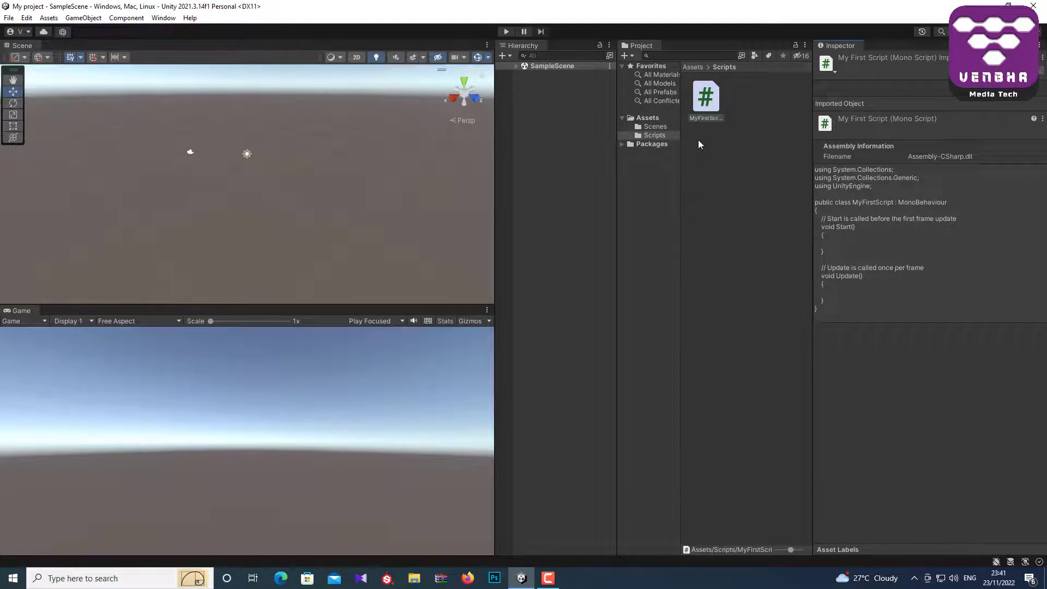
# - Try opening MyFirstScript by double-clicking it, then come back to Unity
pyautogui.doubleClick(707, 97)
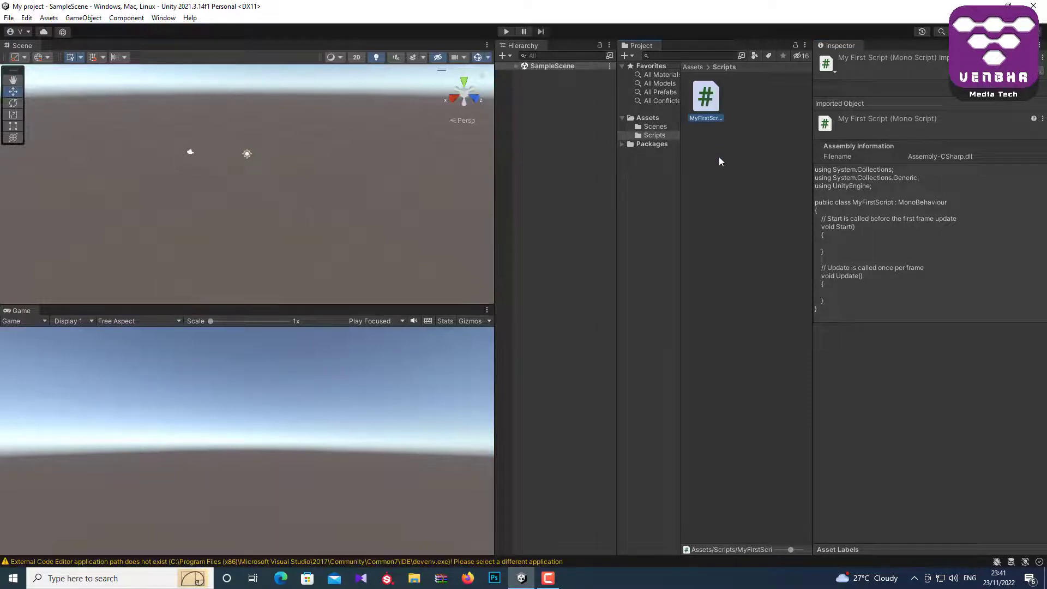
pyautogui.click(547, 578)
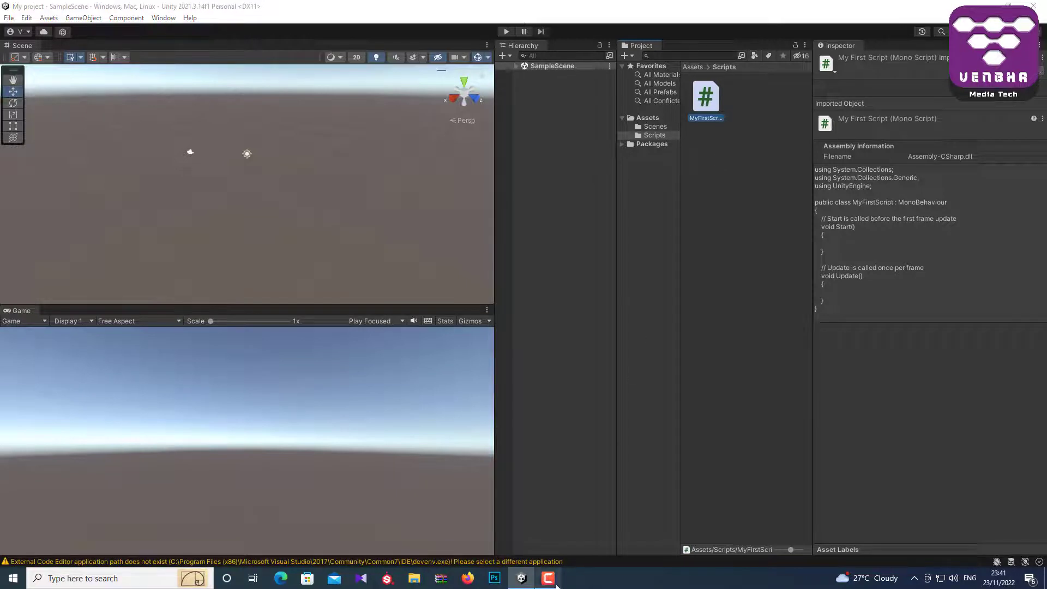
pyautogui.click(1000, 532)
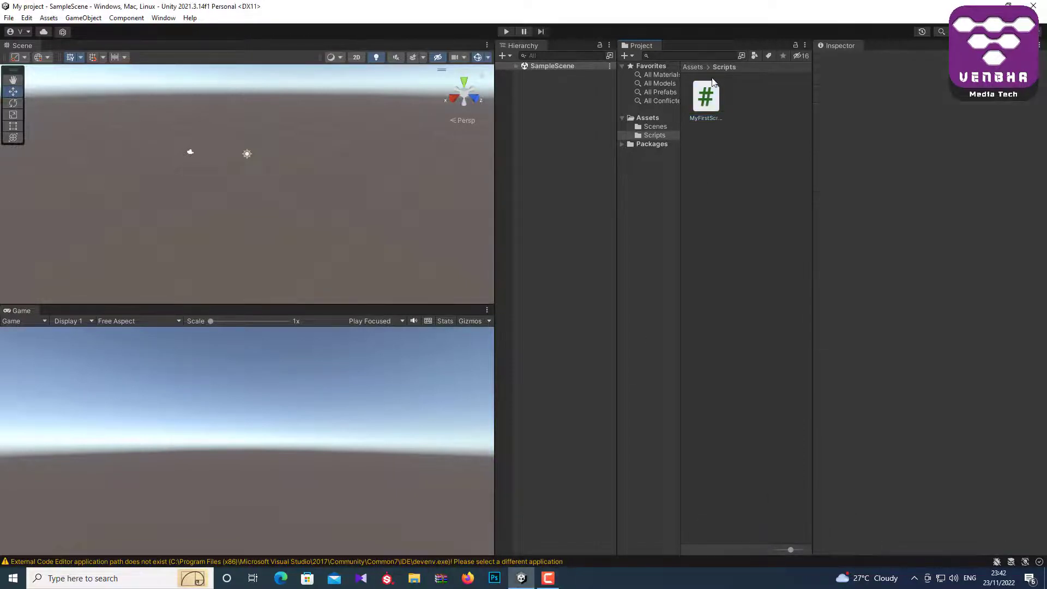
# - Select the MyFirstScript asset and open Edit > Preferences
pyautogui.click(711, 105)
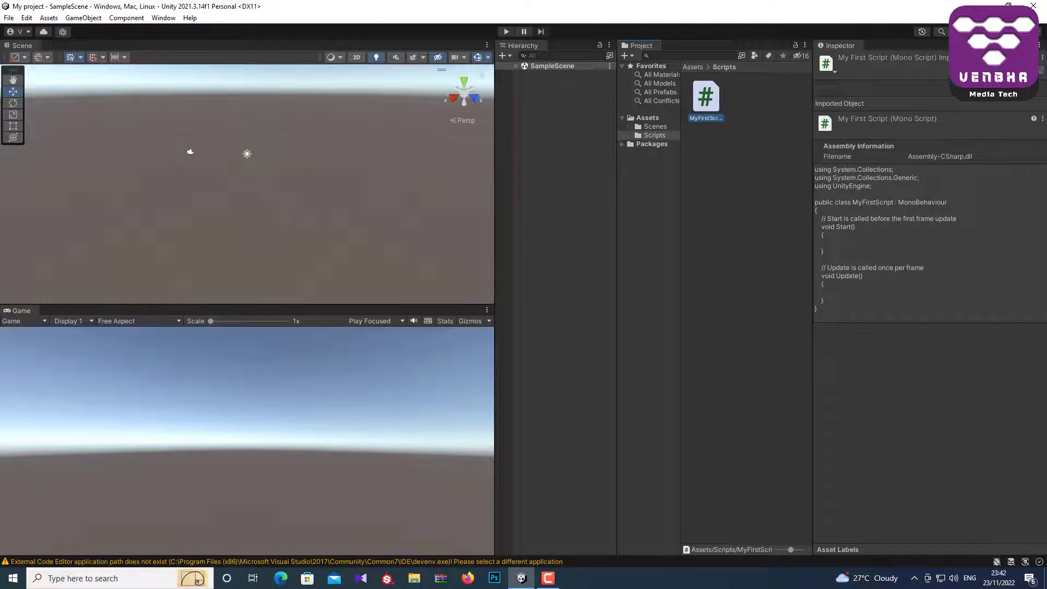
pyautogui.click(34, 18)
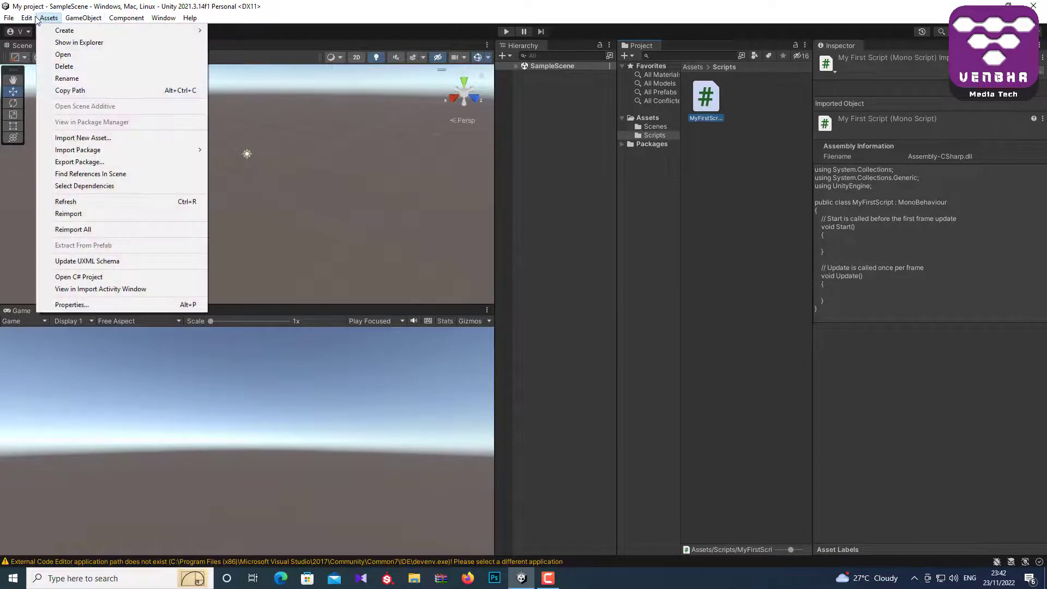
pyautogui.moveTo(48, 18)
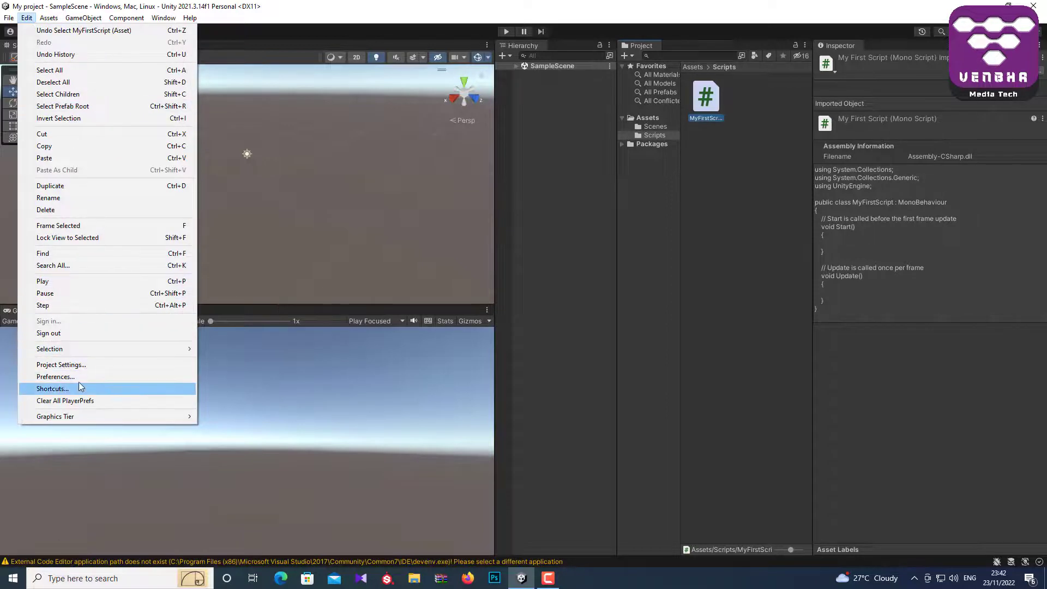
pyautogui.click(79, 381)
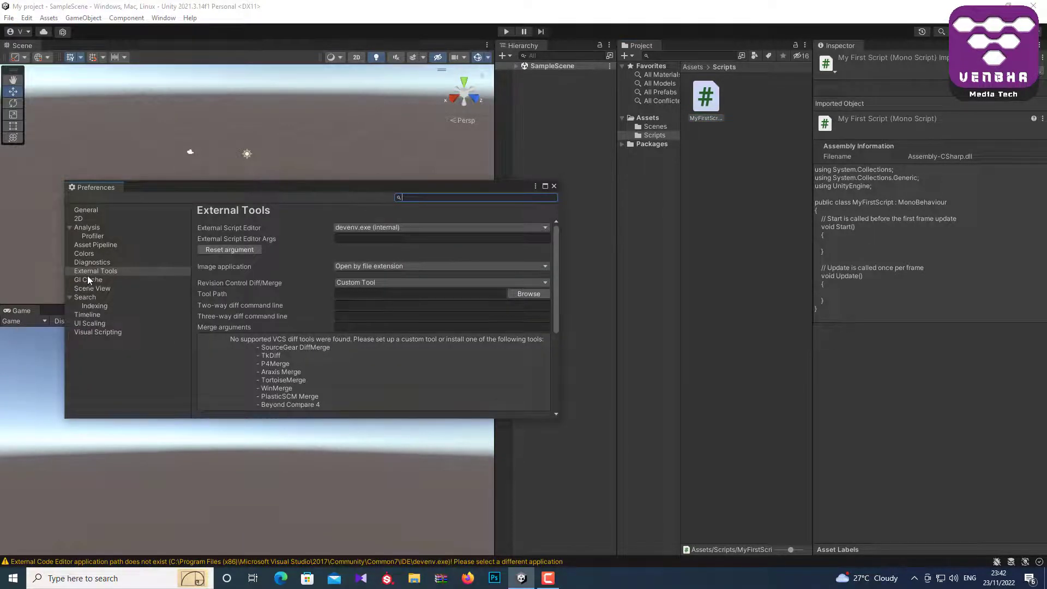
# - Under External Tools, choose Microsoft Visual Studio 2019 as External Script Editor, then close Preferences
pyautogui.click(98, 271)
pyautogui.click(393, 226)
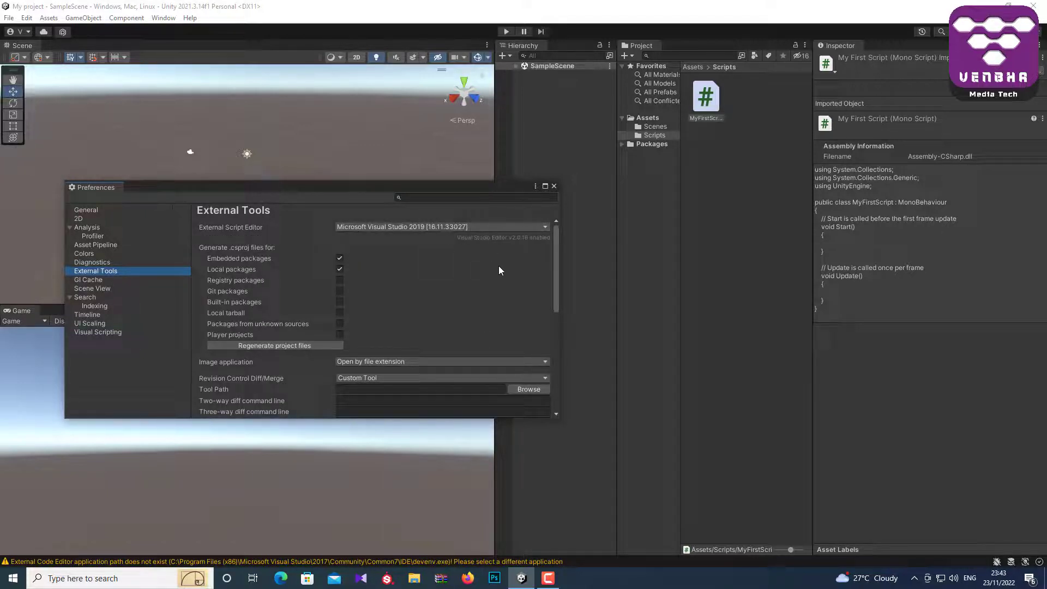
pyautogui.click(555, 187)
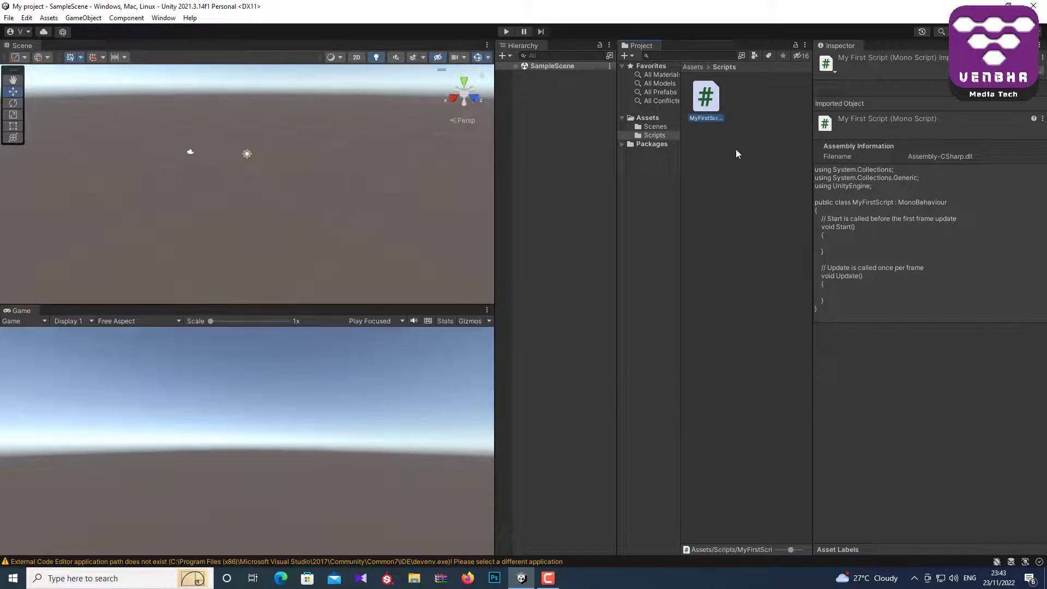
# - Launch MyFirstScript.cs in Visual Studio 2019 from the Project panel
pyautogui.doubleClick(713, 98)
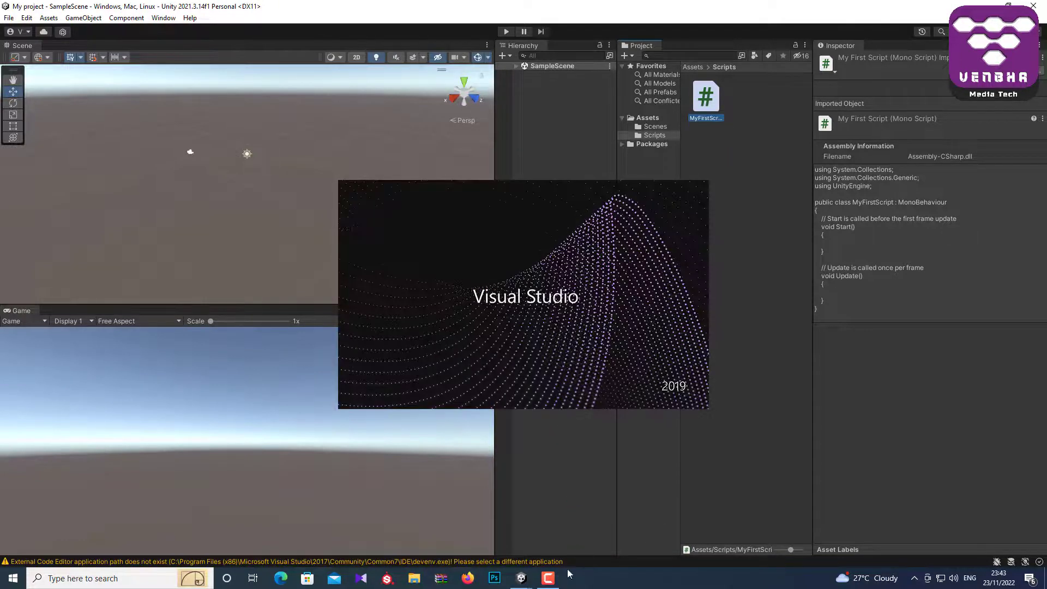
pyautogui.click(548, 578)
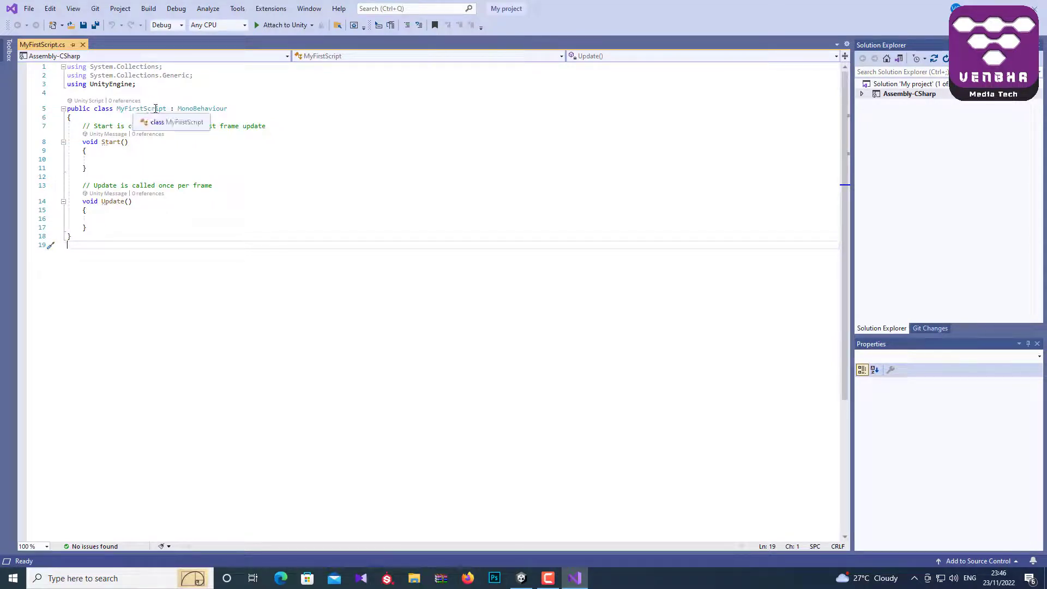
# - Move Visual Studio aside, append 'vv' to the class name (MyFirstScriptvv), save, and return to Unity
pyautogui.click(1007, 8)
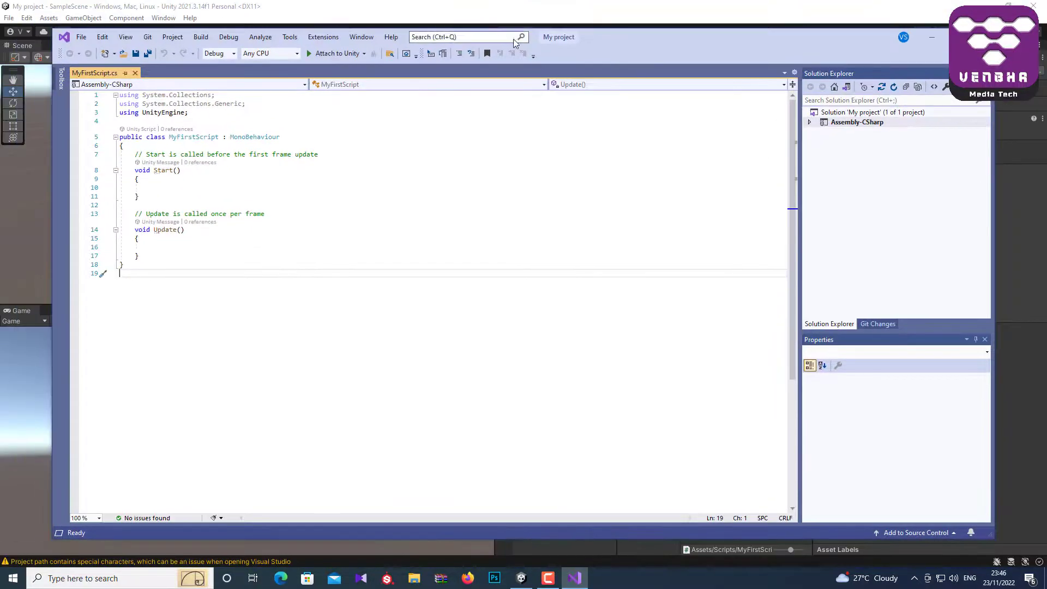
pyautogui.moveTo(613, 34)
pyautogui.mouseDown()
pyautogui.moveTo(777, 196)
pyautogui.moveTo(777, 174)
pyautogui.mouseUp()
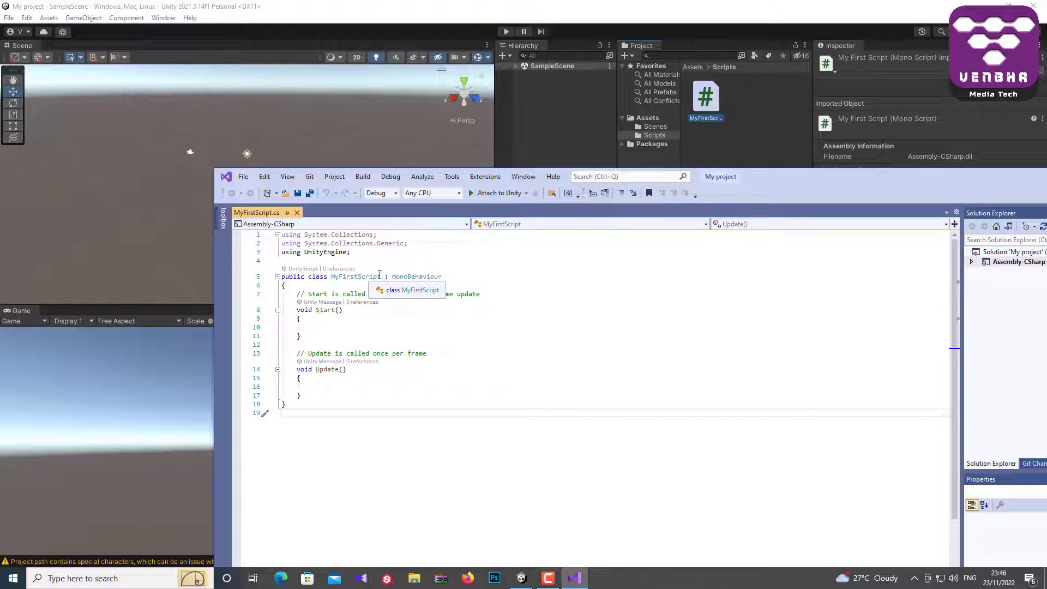
pyautogui.click(380, 276)
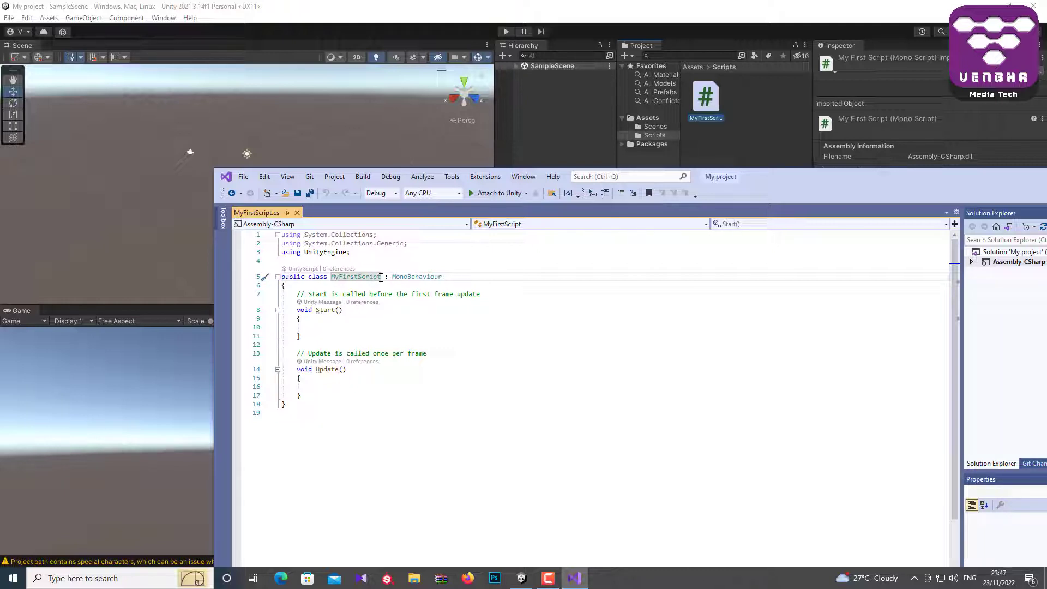
pyautogui.write('vv')
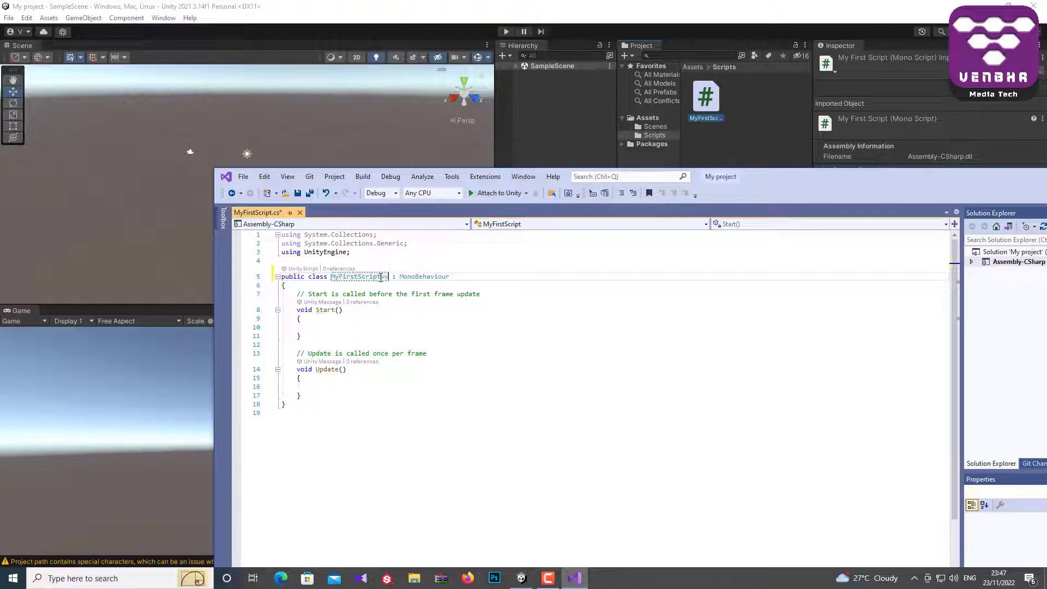
pyautogui.doubleClick(381, 277)
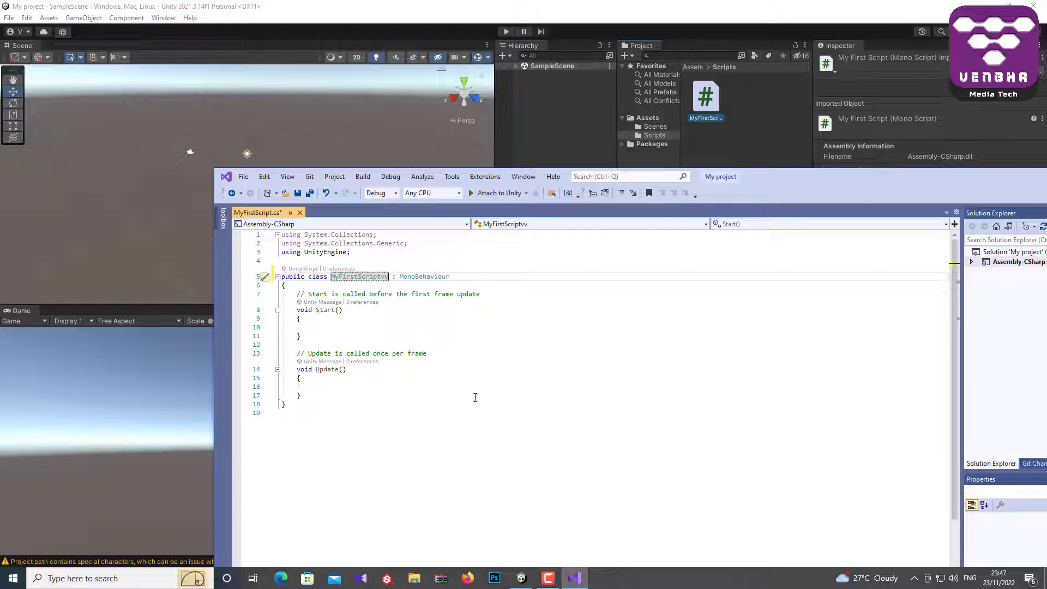
pyautogui.hotkey('ctrl', 's')
pyautogui.click(477, 369)
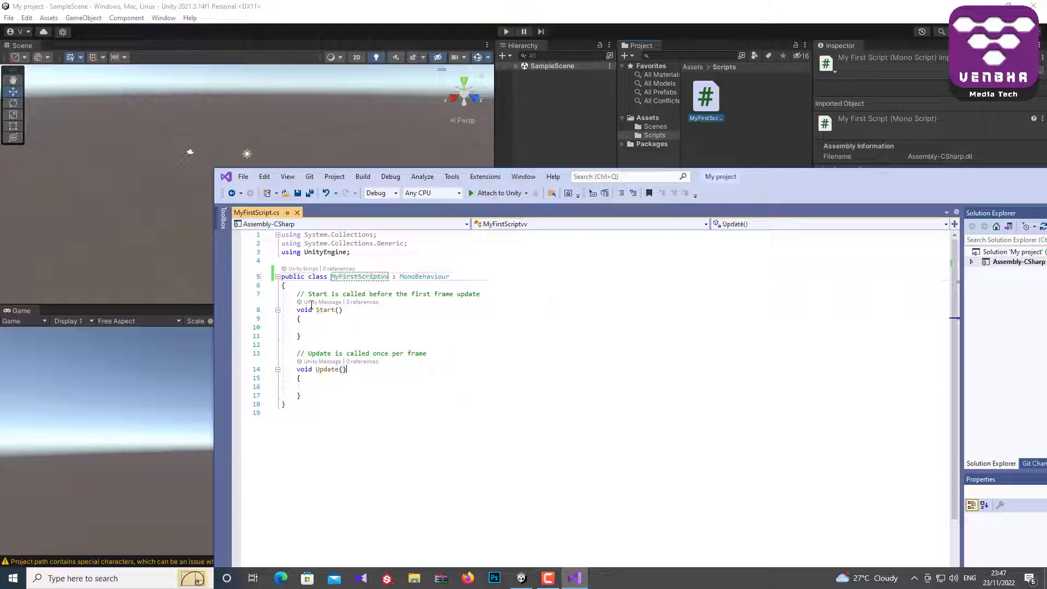
pyautogui.click(736, 134)
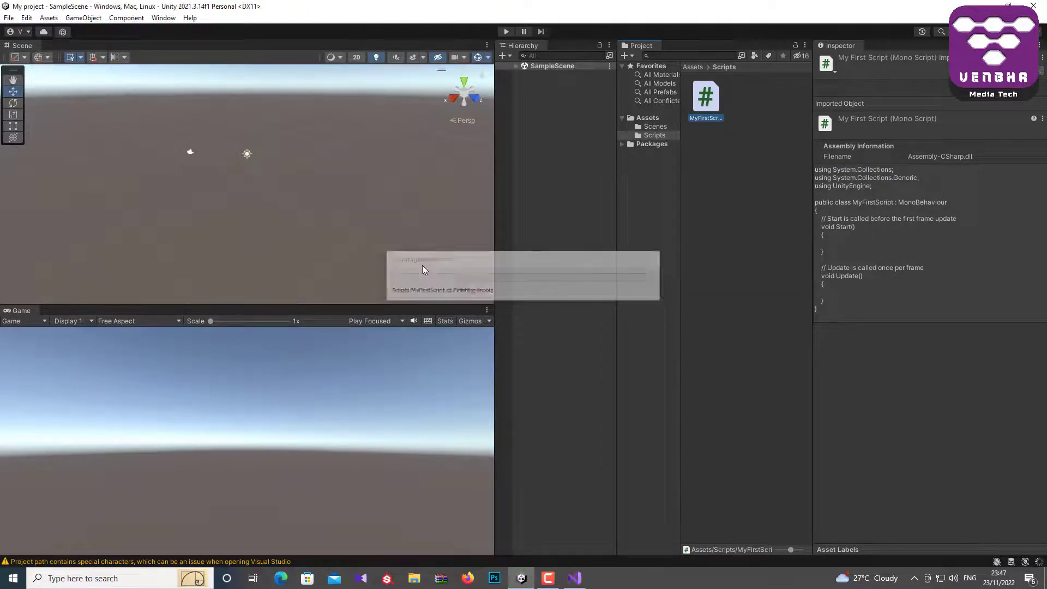
# - Reselect MyFirstScript and check the Console for the class-name mismatch warning
pyautogui.click(612, 260)
pyautogui.click(716, 103)
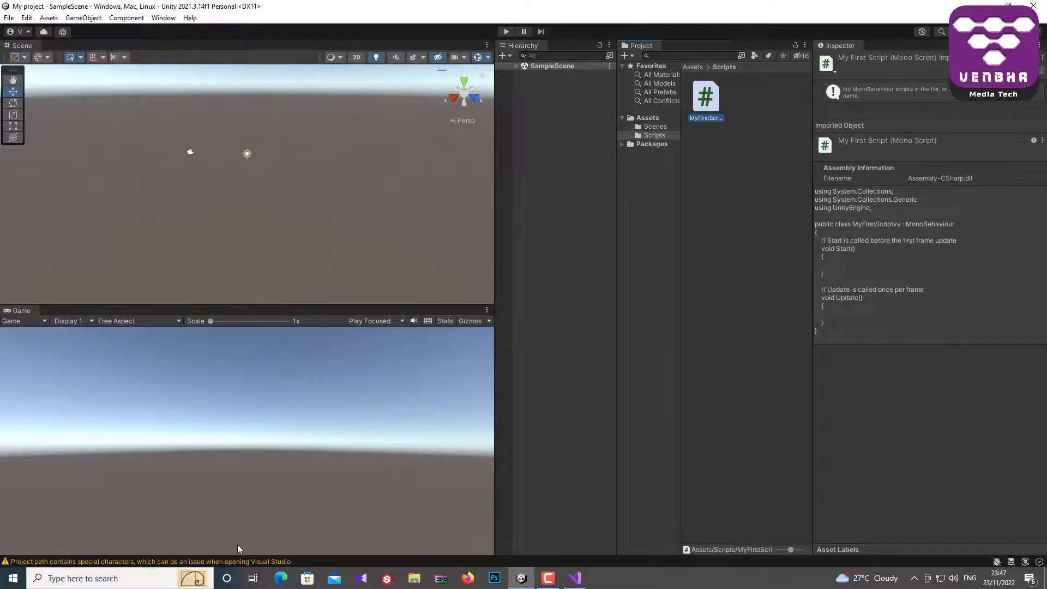
pyautogui.click(115, 562)
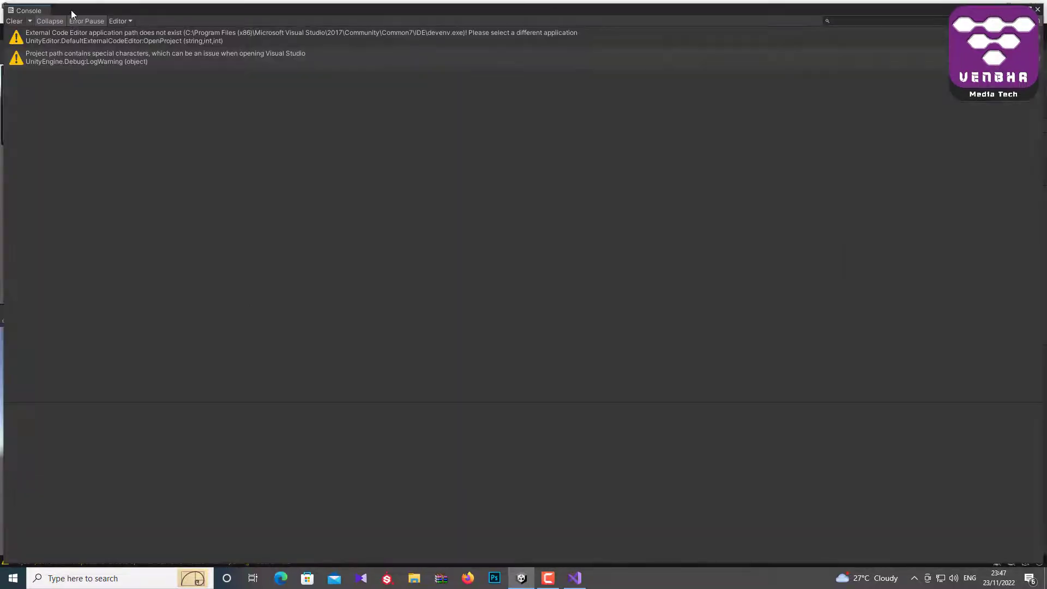
pyautogui.click(1037, 10)
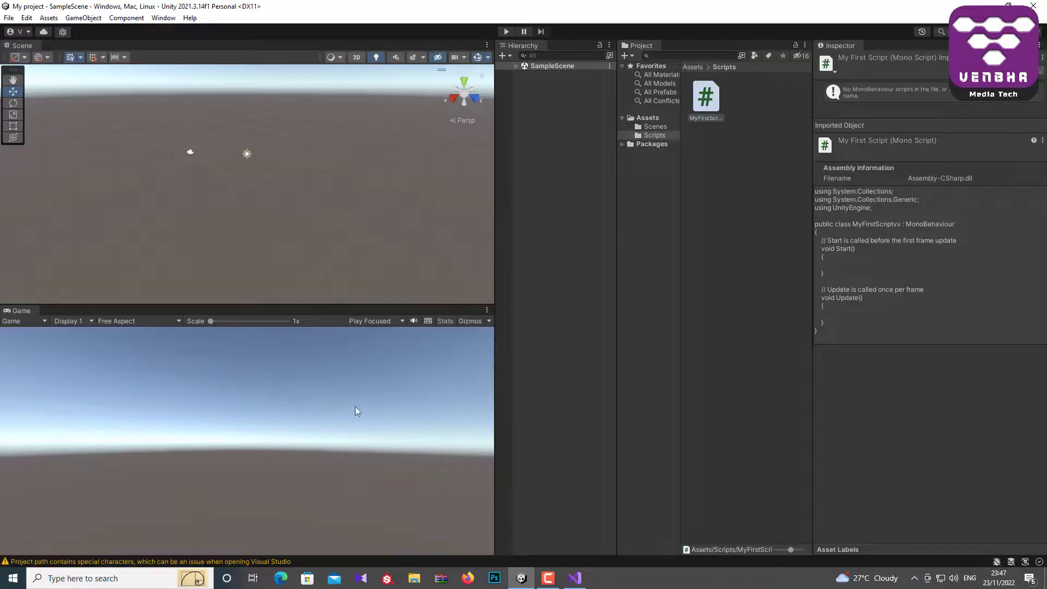
# - Open the Window > General submenu of editor windows
pyautogui.click(163, 18)
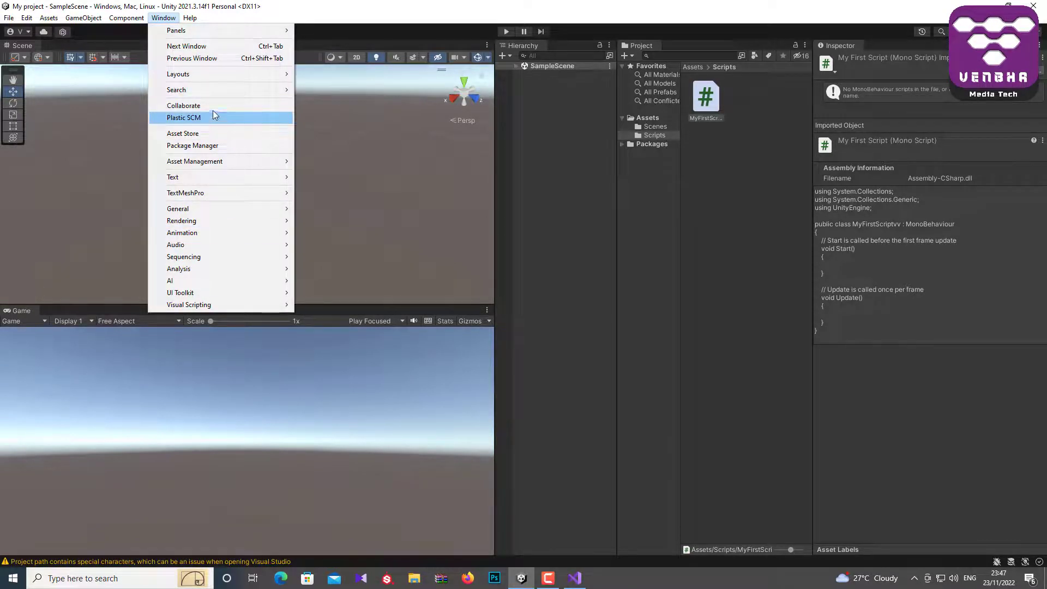
pyautogui.moveTo(215, 76)
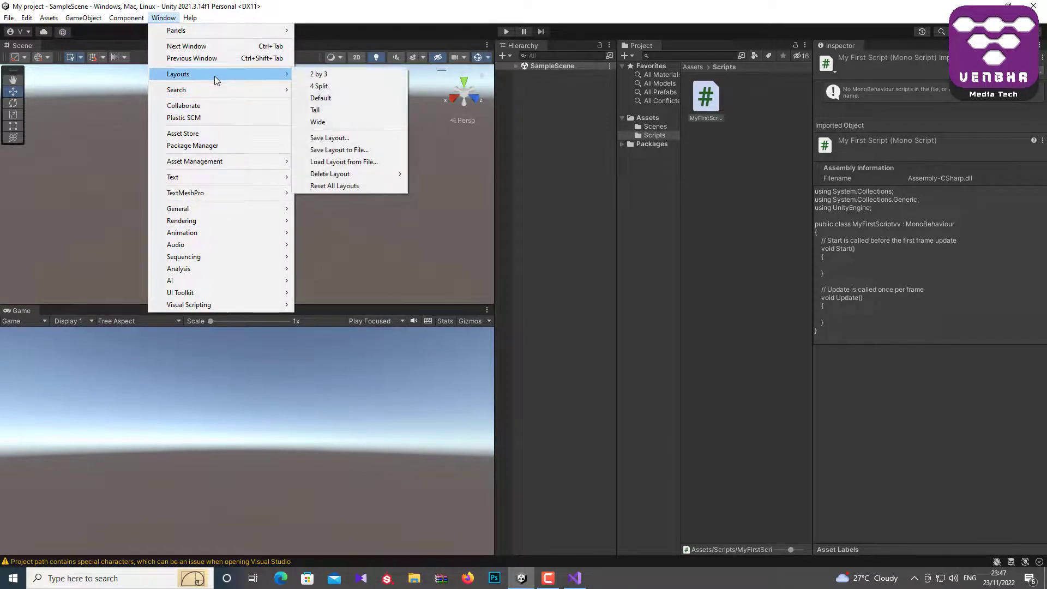
pyautogui.moveTo(222, 213)
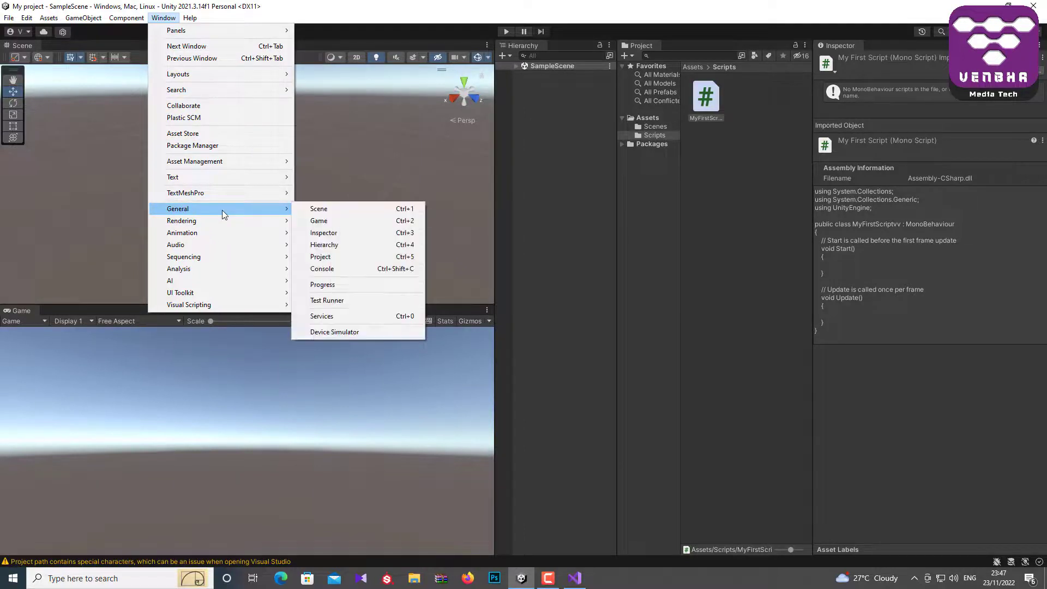
# - Dock the Console full-width along the bottom, clear its messages, and enter Play mode
pyautogui.click(391, 269)
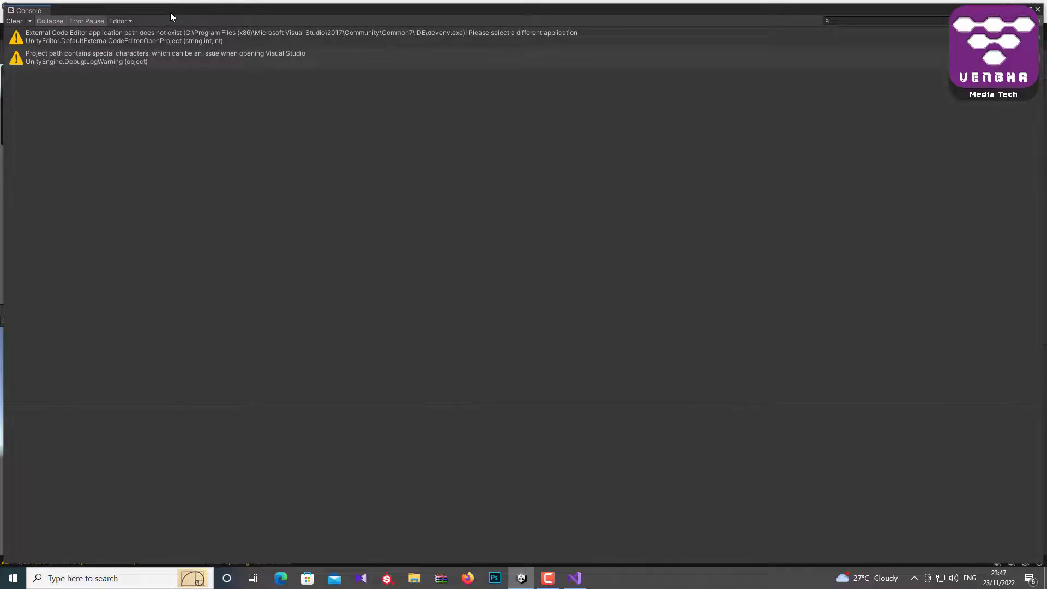
pyautogui.moveTo(170, 12)
pyautogui.mouseDown()
pyautogui.moveTo(204, 113)
pyautogui.moveTo(35, 574)
pyautogui.mouseUp()
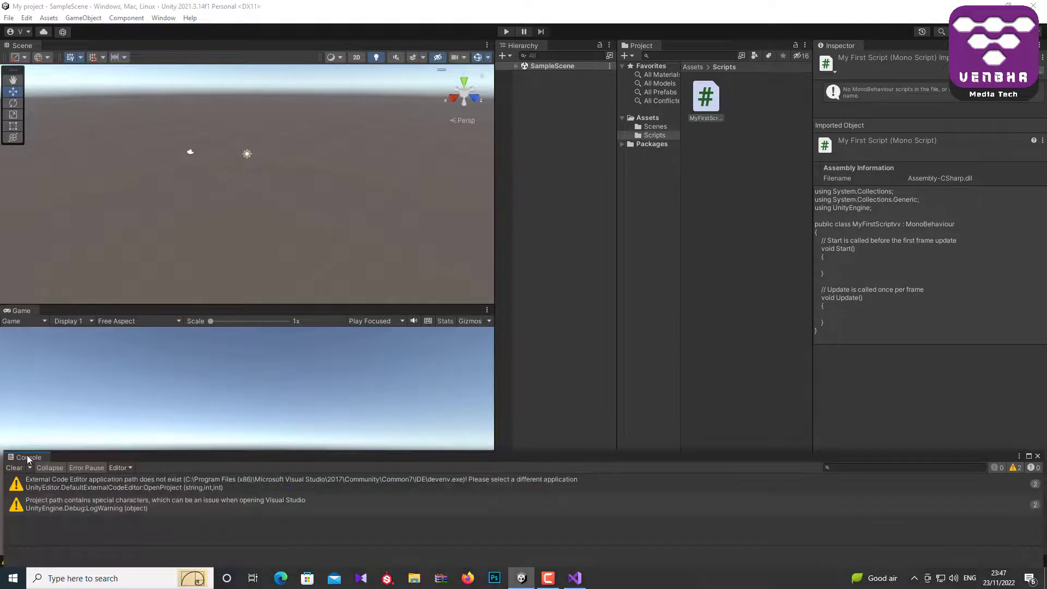
pyautogui.moveTo(29, 458); pyautogui.dragTo(96, 566)
pyautogui.moveTo(471, 460); pyautogui.dragTo(378, 553)
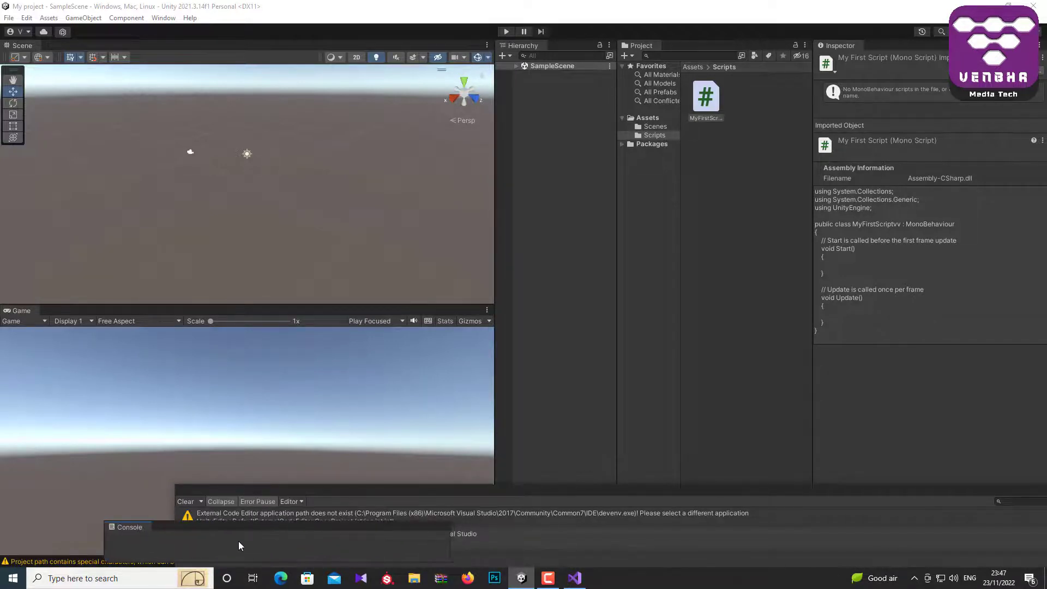
pyautogui.moveTo(379, 552); pyautogui.dragTo(155, 563)
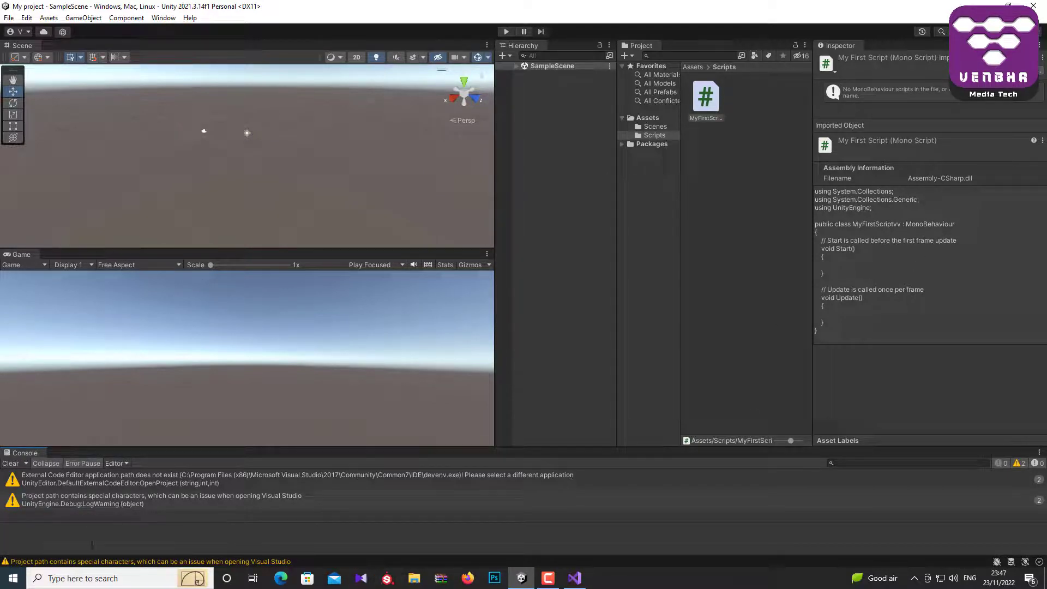
pyautogui.click(11, 463)
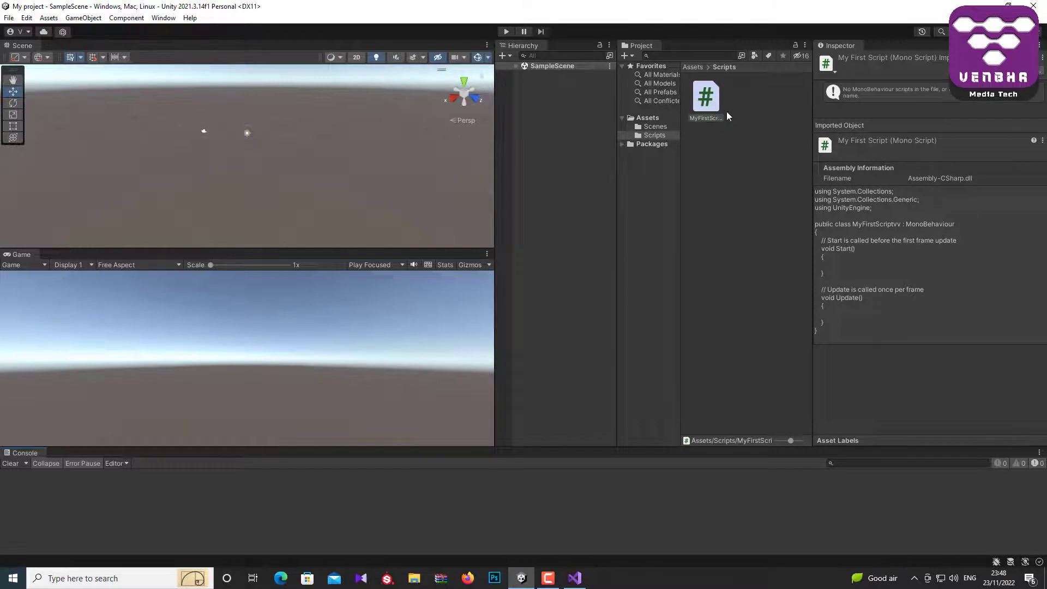
pyautogui.click(505, 32)
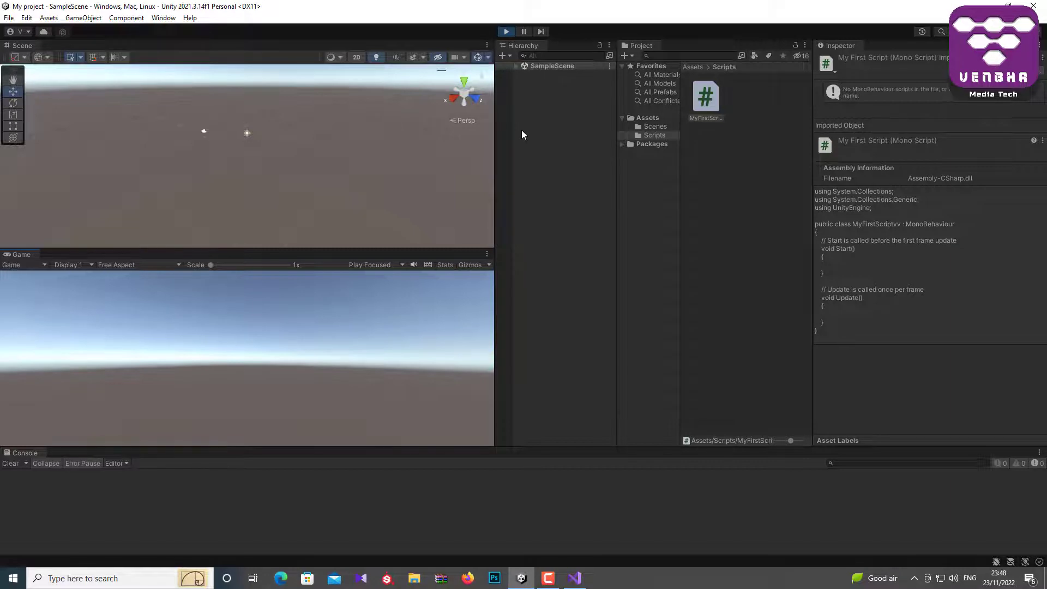
# - Stop Play mode and add an empty GameObject to the Hierarchy, keeping the name GameObject
pyautogui.click(507, 32)
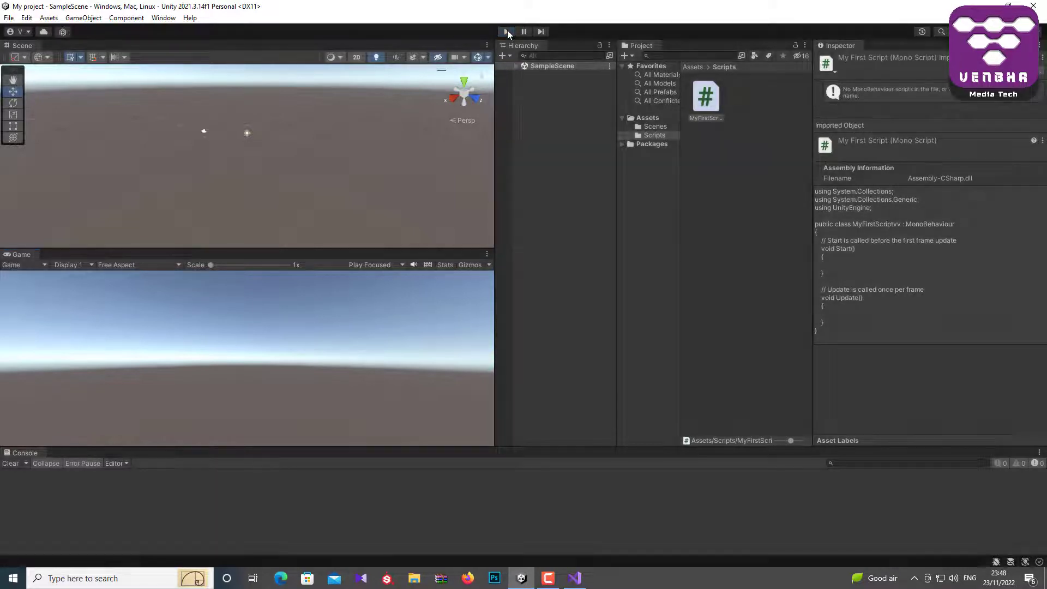
pyautogui.rightClick(532, 105)
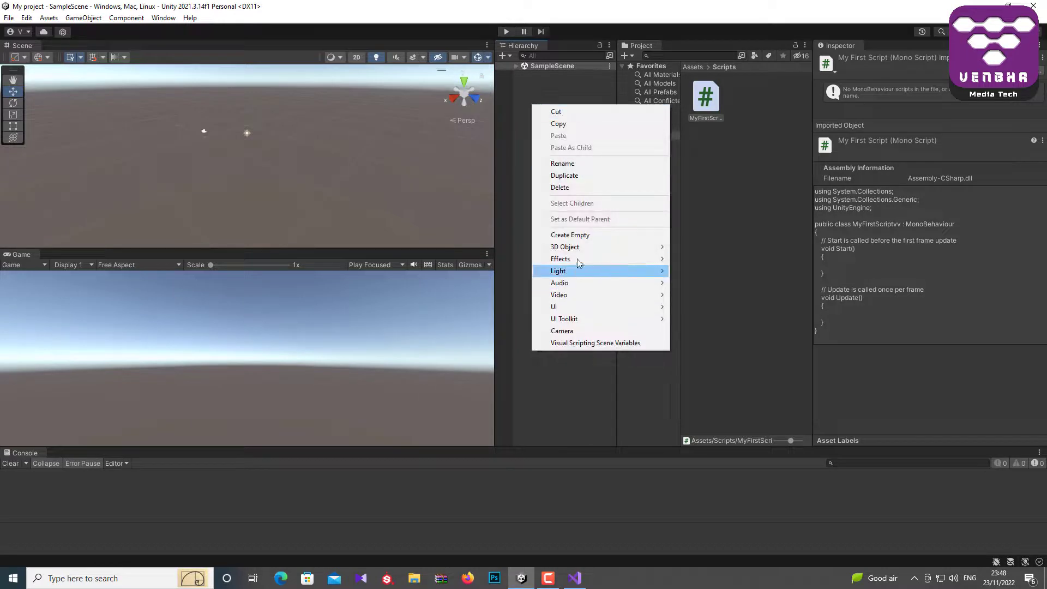
pyautogui.click(512, 151)
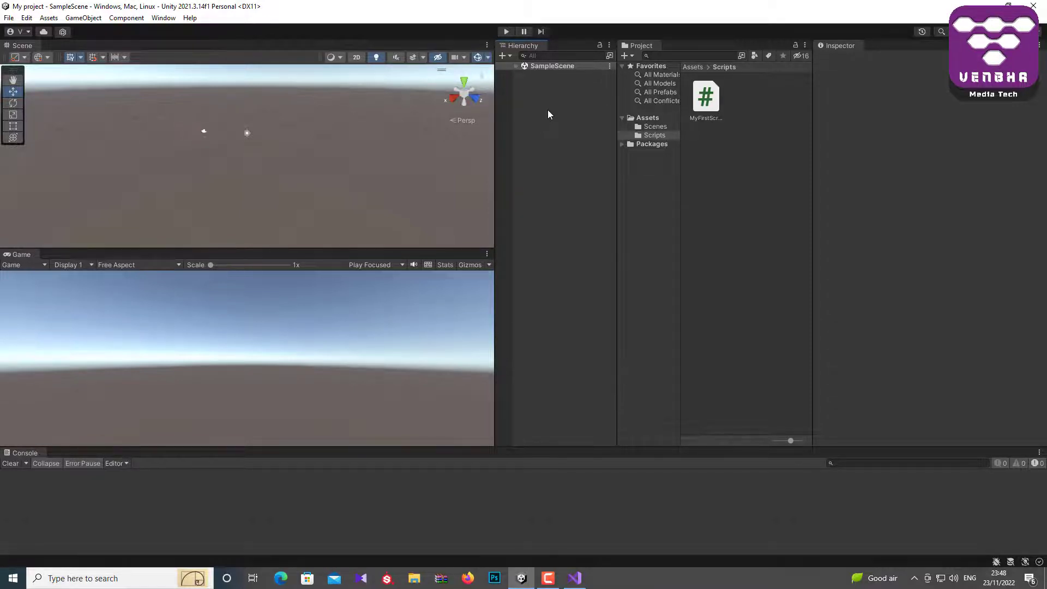
pyautogui.rightClick(539, 99)
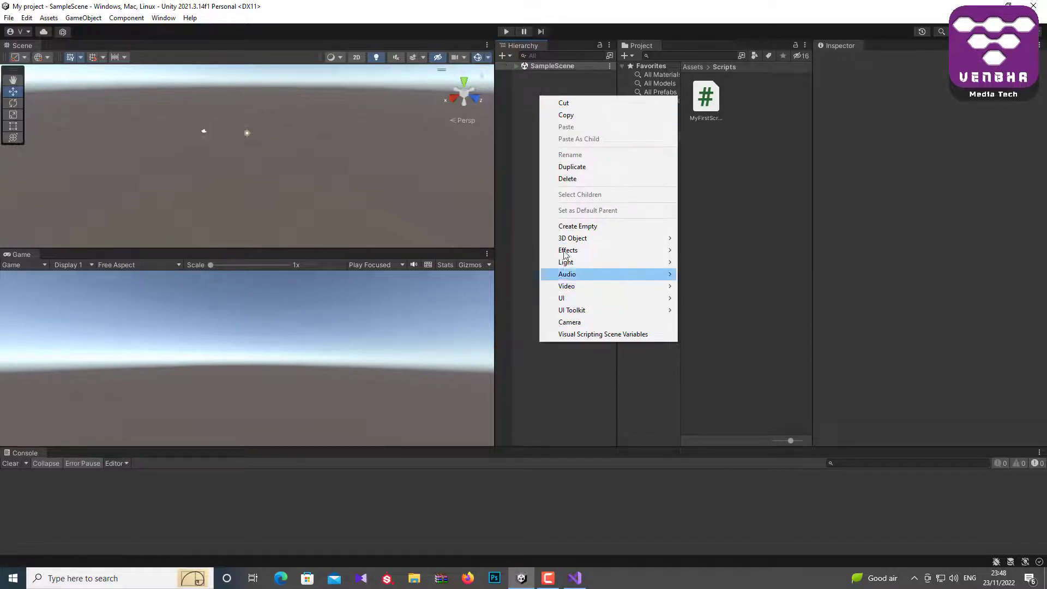
pyautogui.moveTo(567, 238)
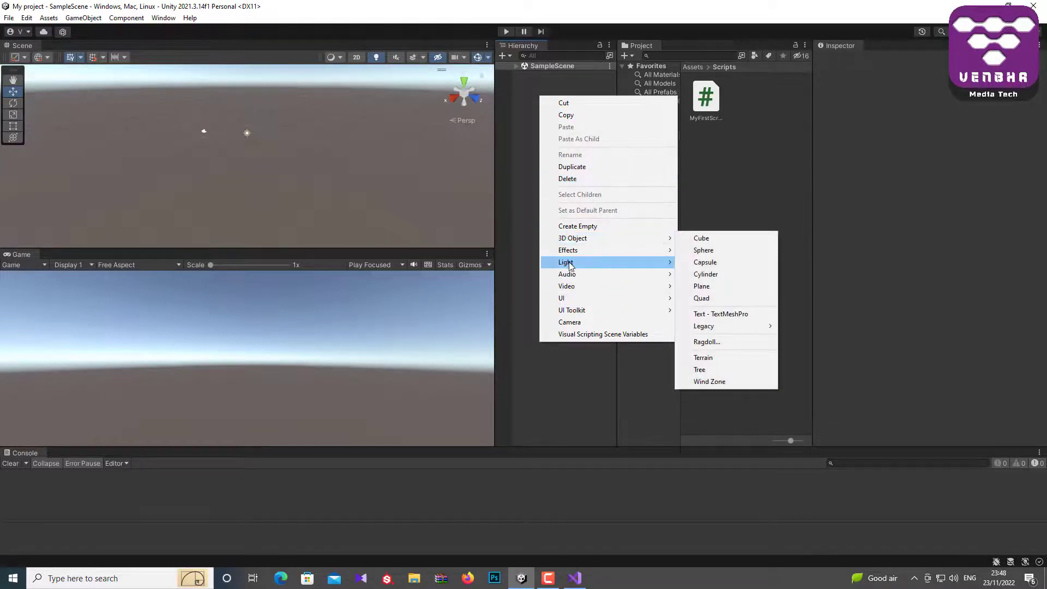
pyautogui.click(532, 80)
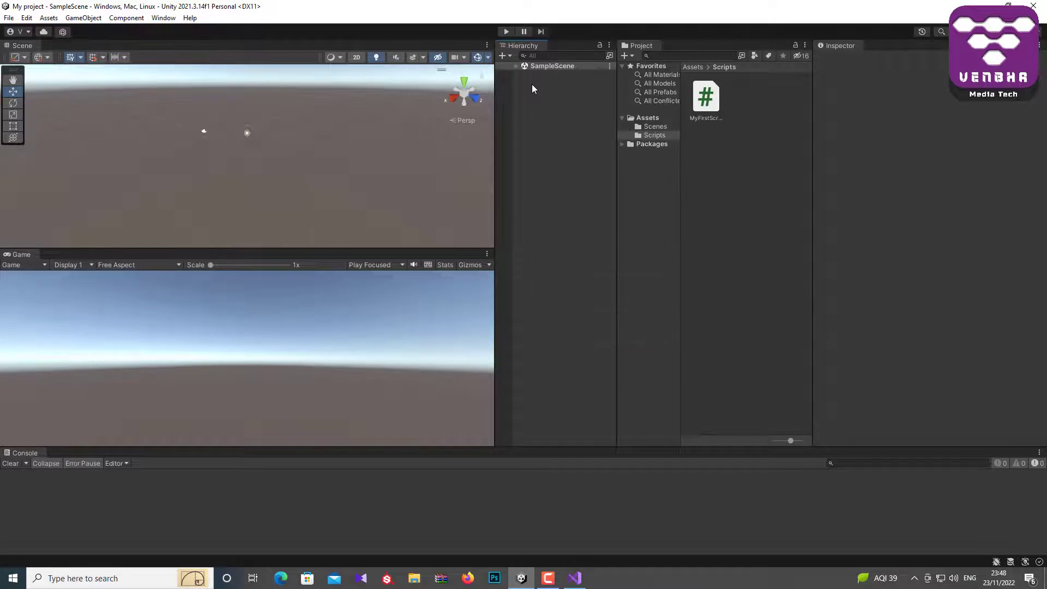
pyautogui.rightClick(532, 85)
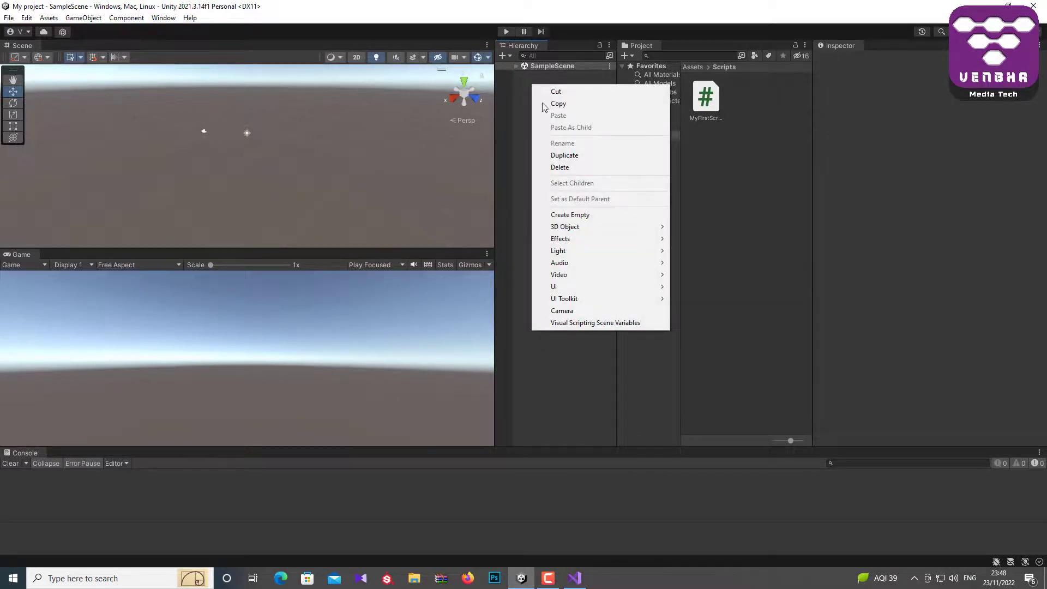
pyautogui.click(583, 215)
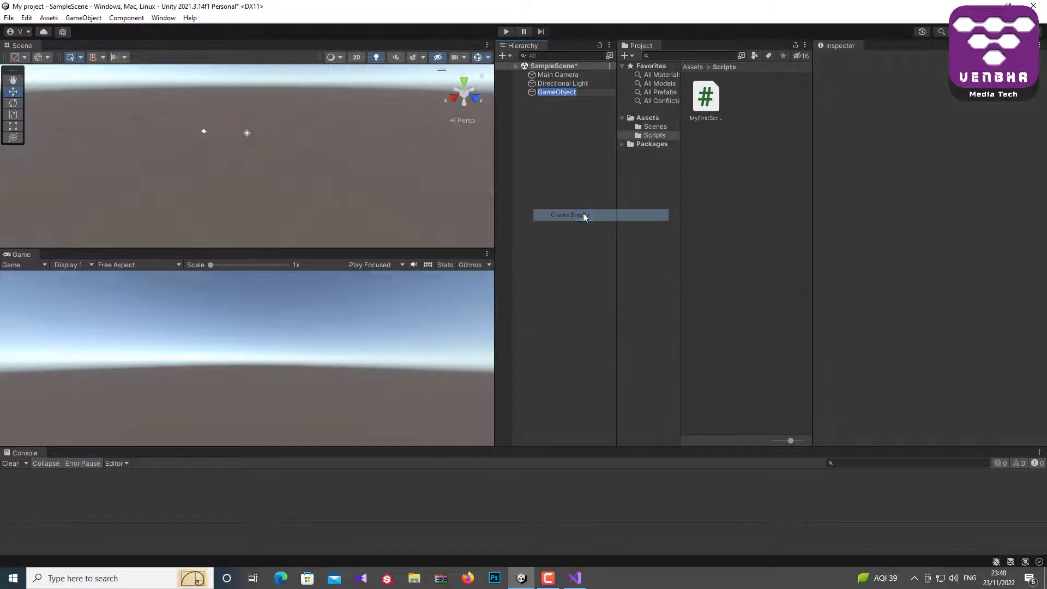
pyautogui.click(563, 92)
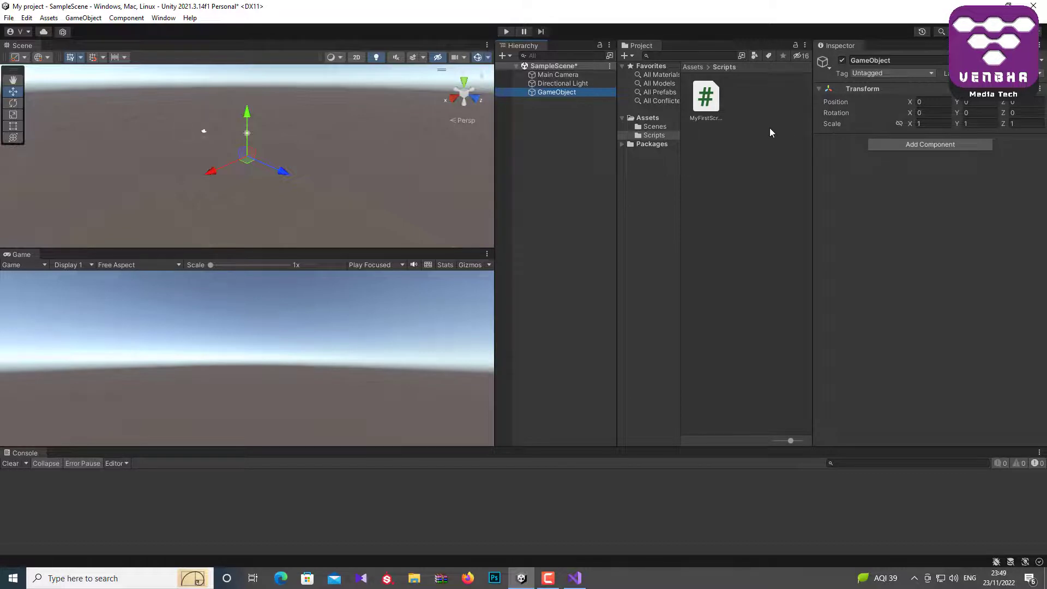
# - Try dragging MyFirstScript onto GameObject, dismiss the can't-add-script error, and return to Visual Studio
pyautogui.moveTo(706, 98); pyautogui.dragTo(561, 97)
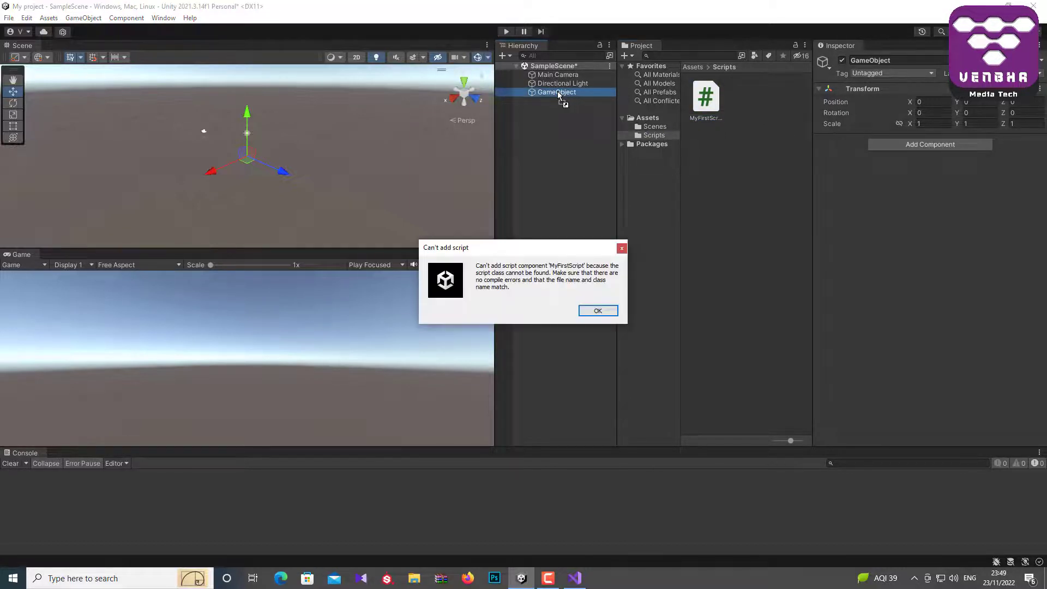
pyautogui.click(598, 313)
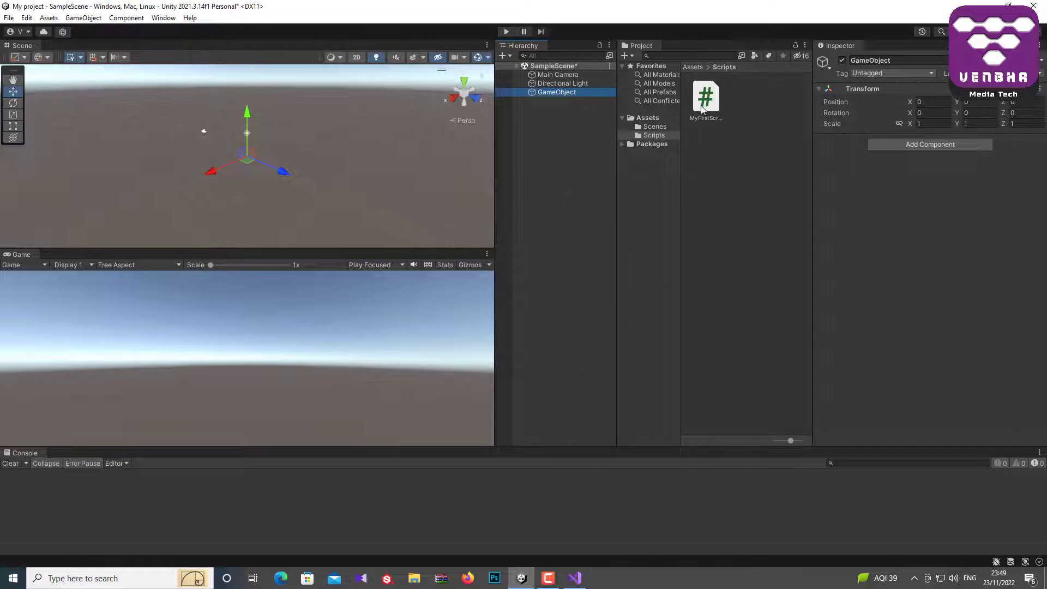
pyautogui.moveTo(702, 109); pyautogui.dragTo(924, 191)
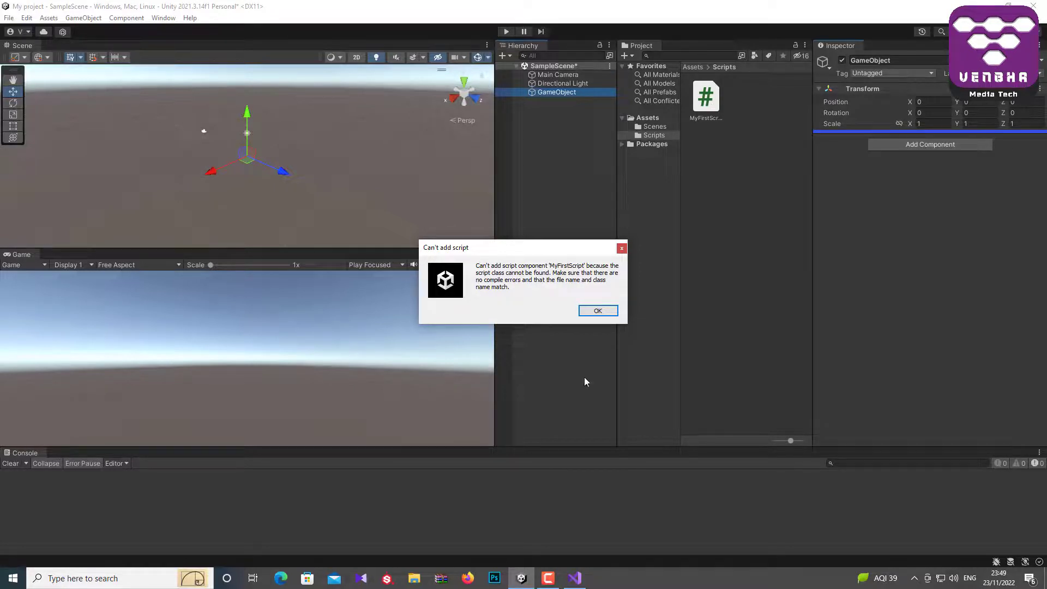
pyautogui.click(574, 577)
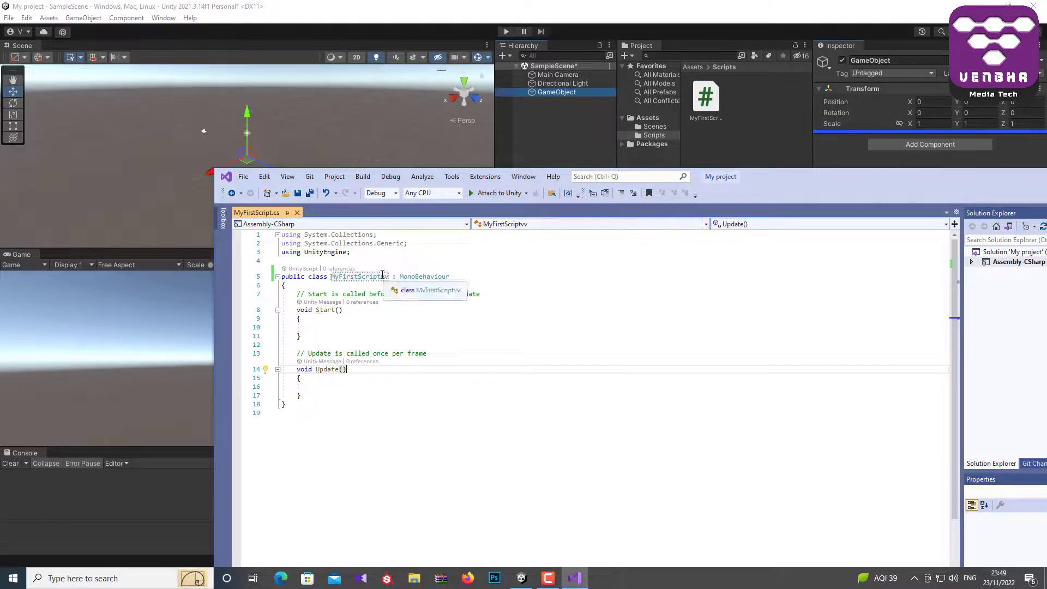
# - Delete the stray 'vv' so the class reads MyFirstScript, then save the file
pyautogui.moveTo(380, 277); pyautogui.dragTo(388, 275)
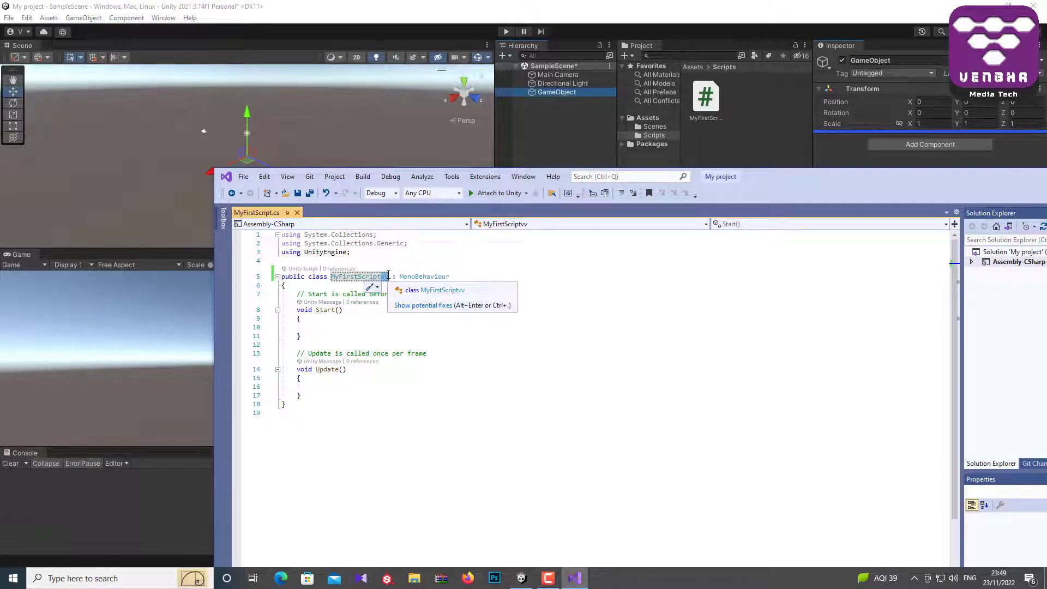
pyautogui.press('BackSpace')
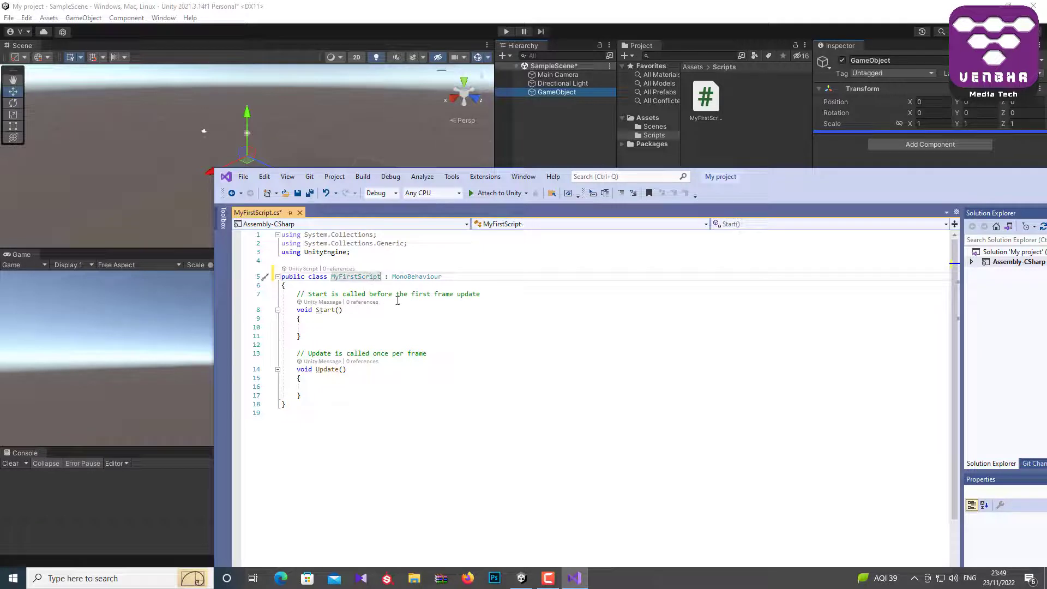
pyautogui.hotkey('ctrl', 's')
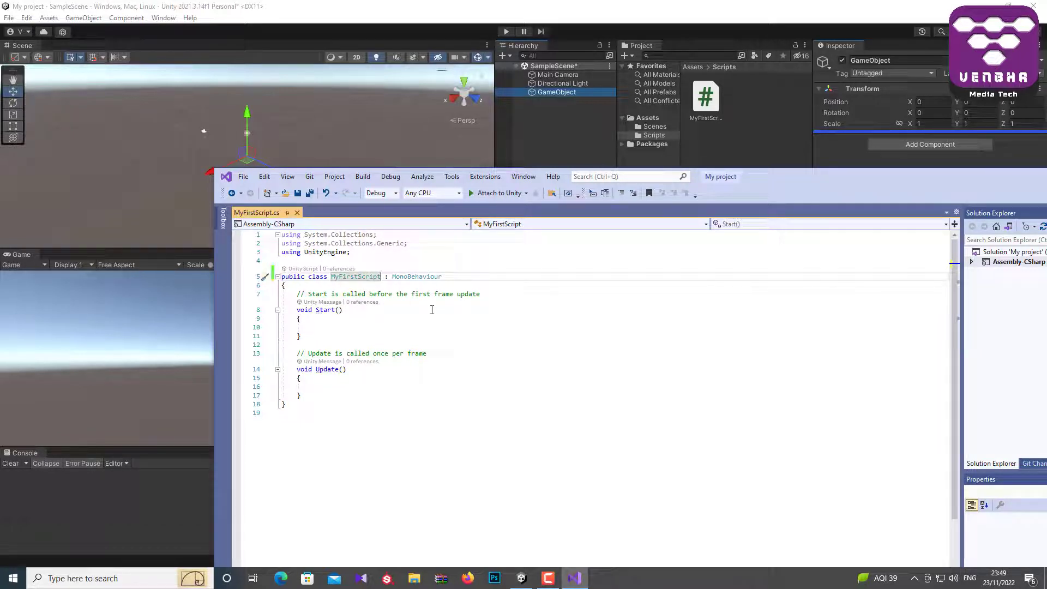
# - Back in Unity, dismiss the error, select GameObject and drag MyFirstScript onto it as a component
pyautogui.moveTo(705, 97); pyautogui.dragTo(816, 162)
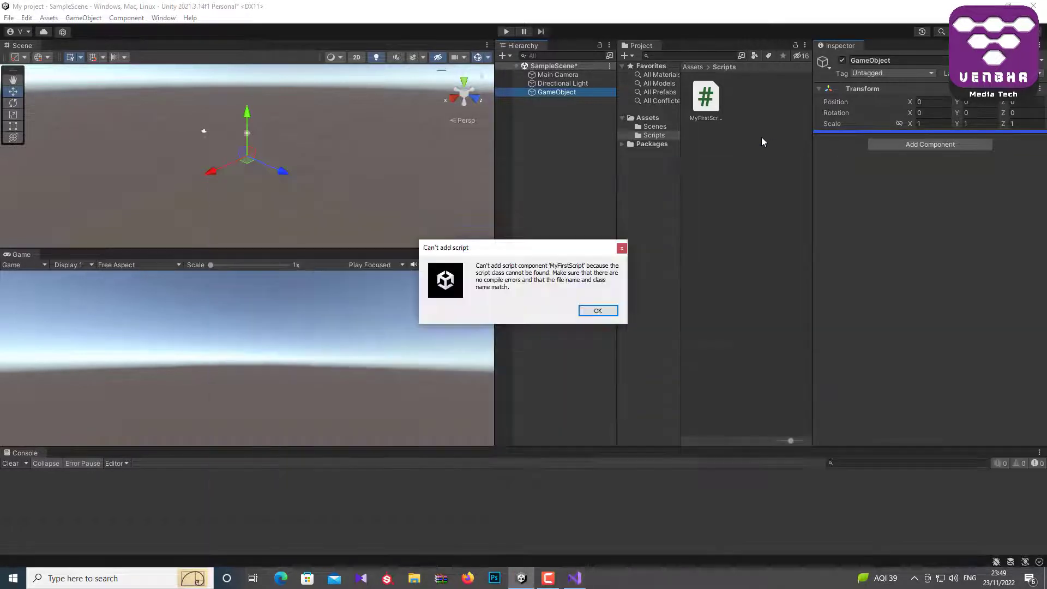
pyautogui.click(607, 311)
pyautogui.click(781, 206)
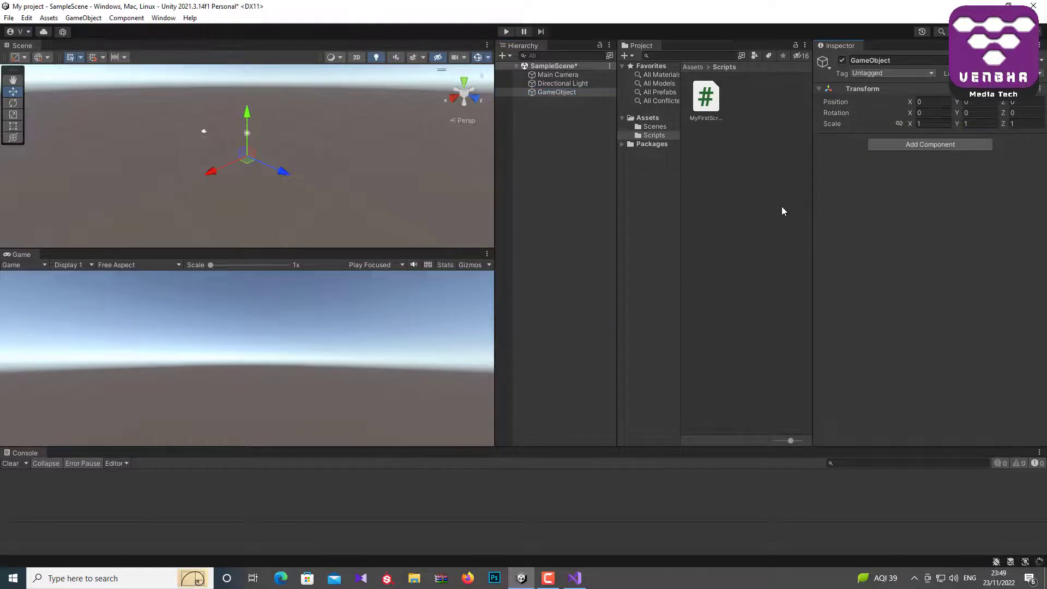
pyautogui.click(555, 92)
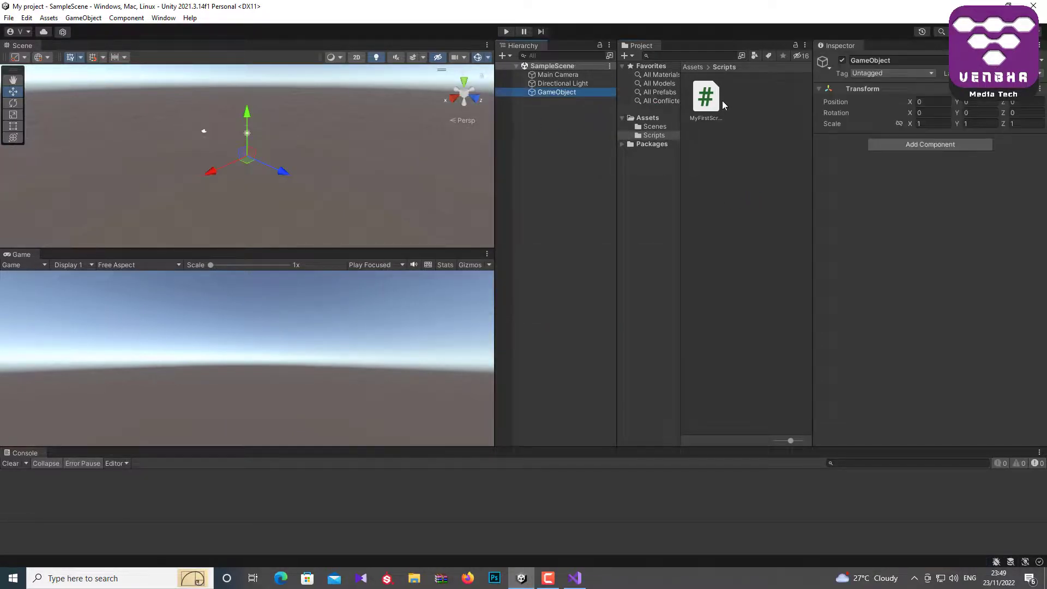
pyautogui.moveTo(705, 97)
pyautogui.mouseDown()
pyautogui.moveTo(485, 91)
pyautogui.moveTo(548, 91)
pyautogui.mouseUp()
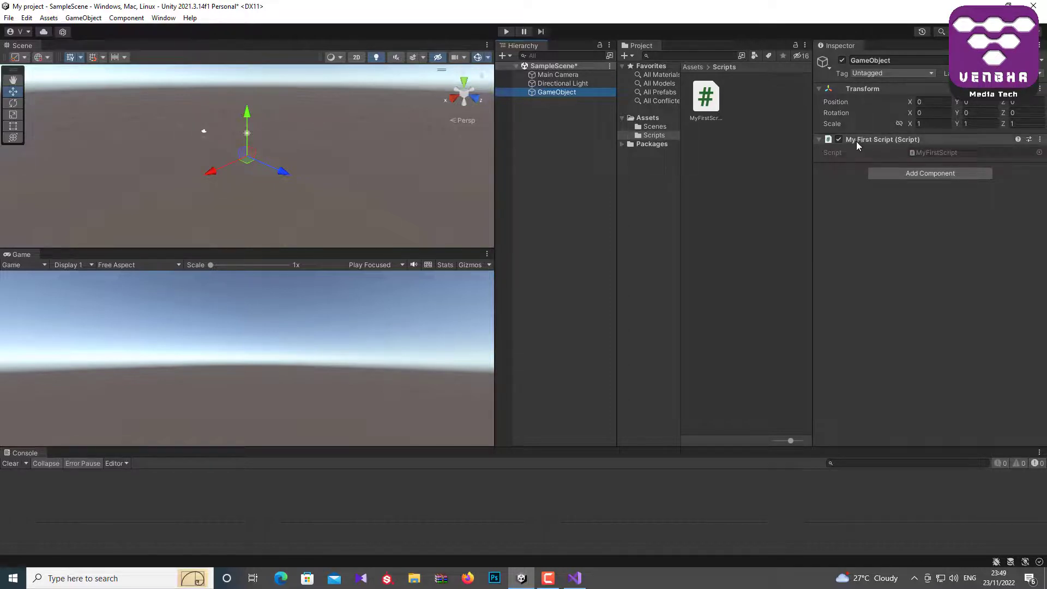
pyautogui.click(1040, 139)
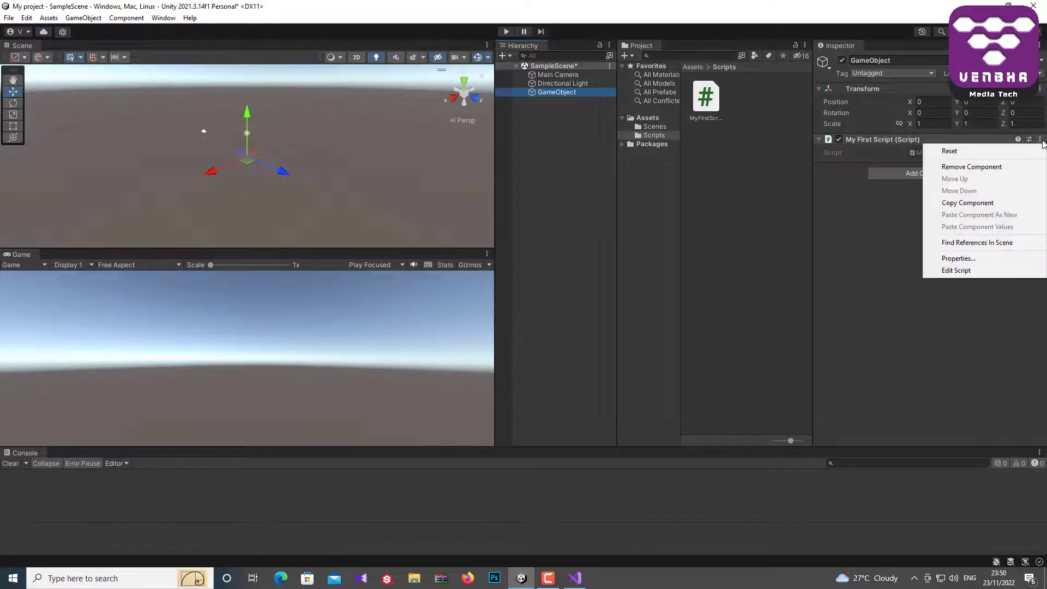
# - Remove My First Script, re-attach it, then remove it again so only Transform remains
pyautogui.click(997, 169)
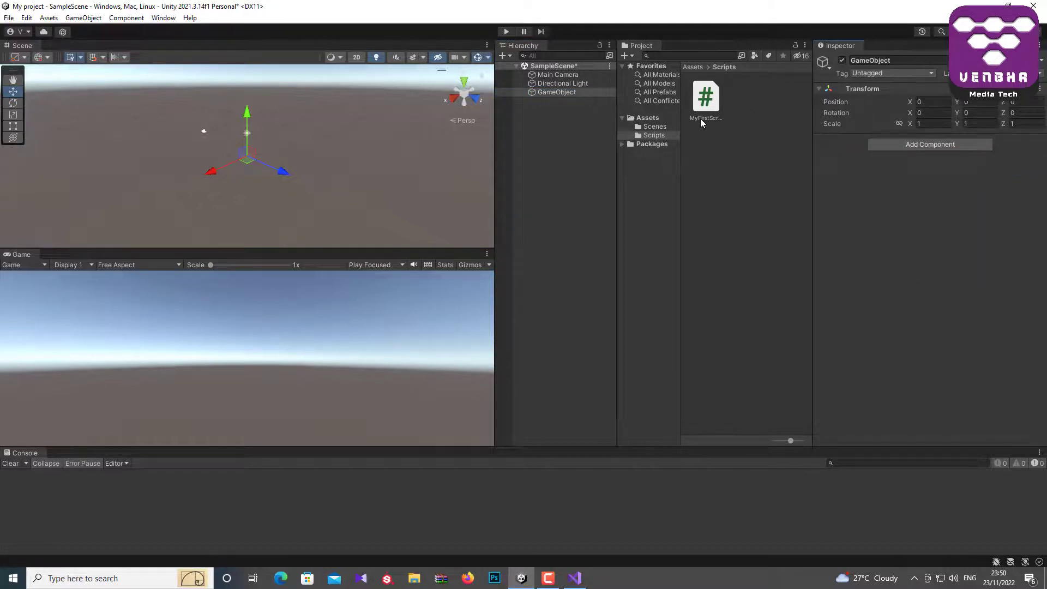
pyautogui.moveTo(701, 121); pyautogui.dragTo(918, 184)
pyautogui.click(553, 92)
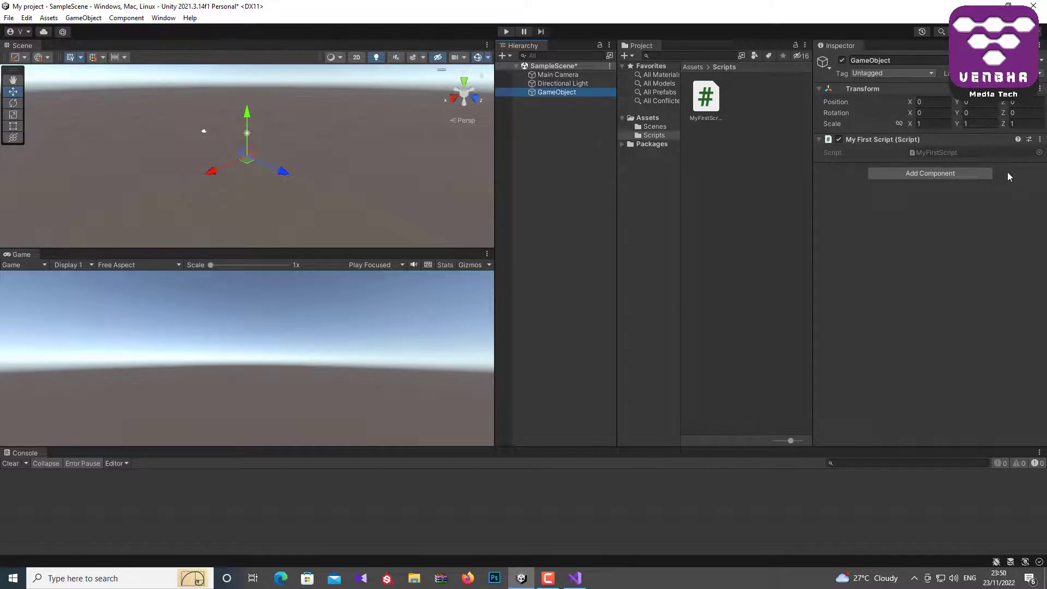
pyautogui.click(1038, 139)
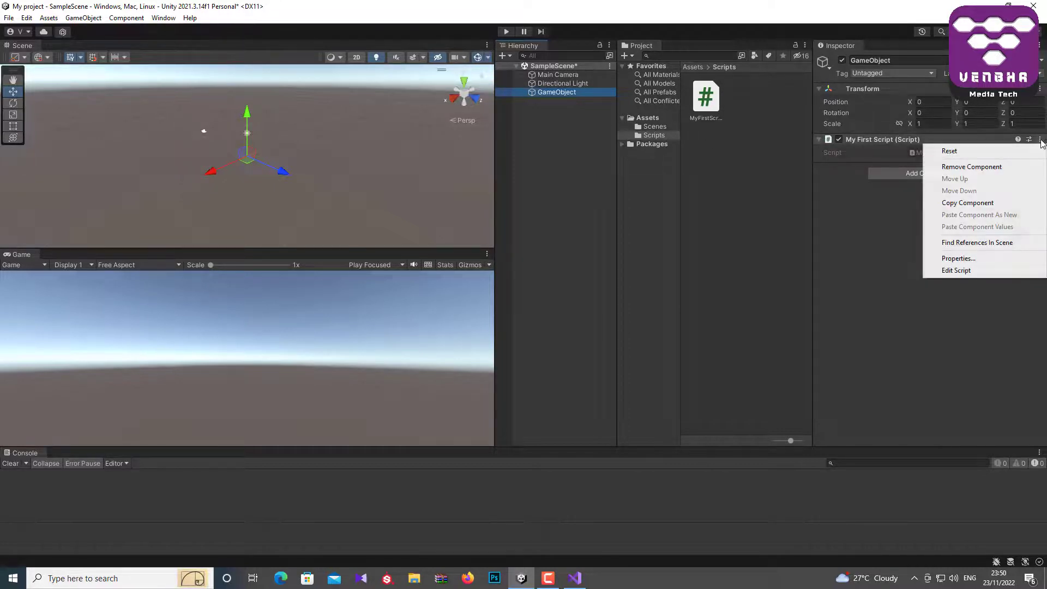
pyautogui.click(1025, 166)
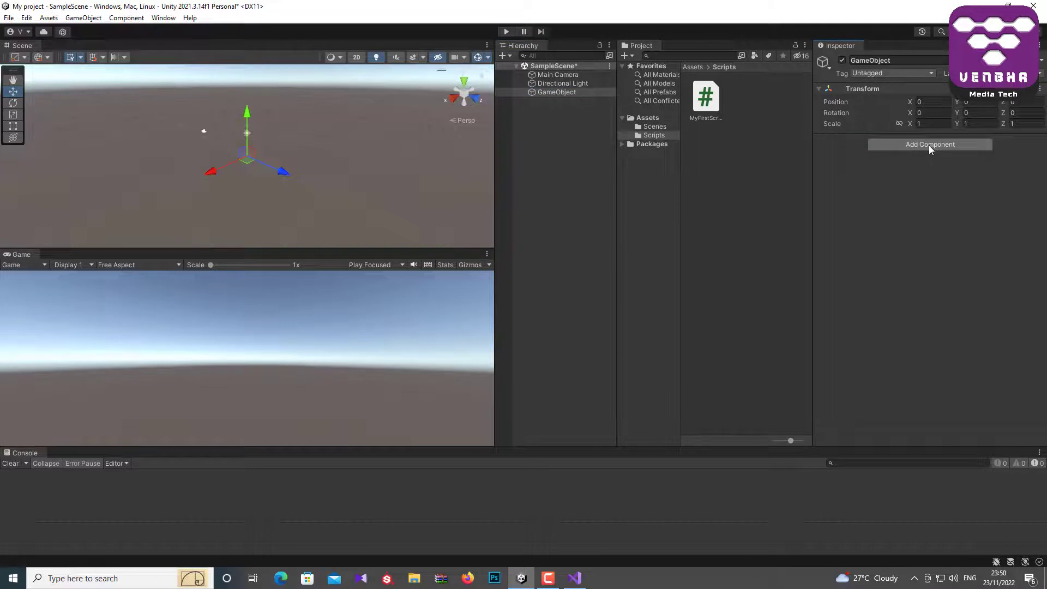
# - Clear the old mesh search and add My First Script via Add Component > Scripts
pyautogui.click(948, 145)
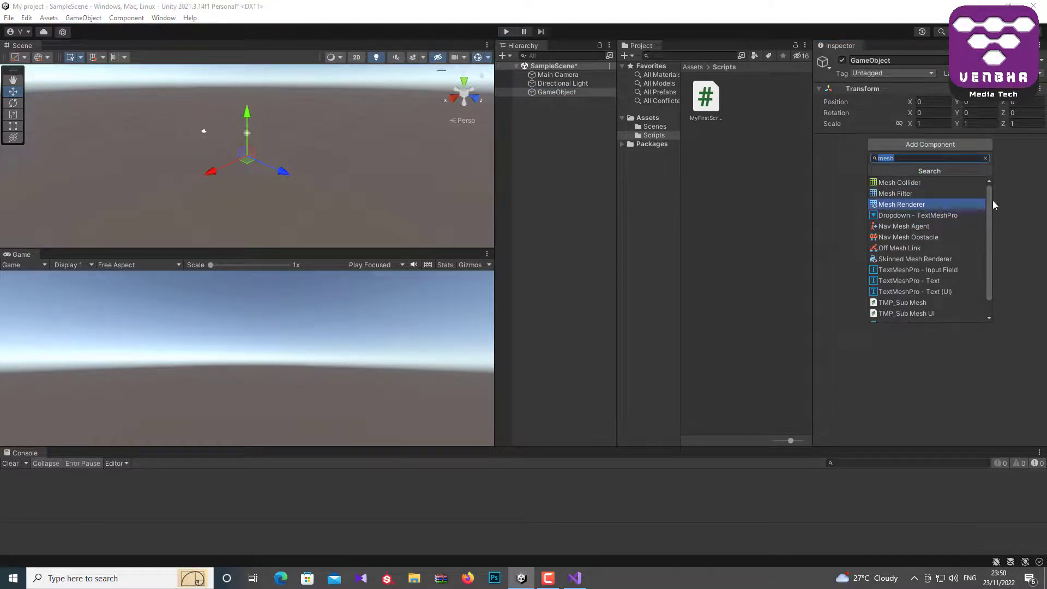
pyautogui.click(985, 158)
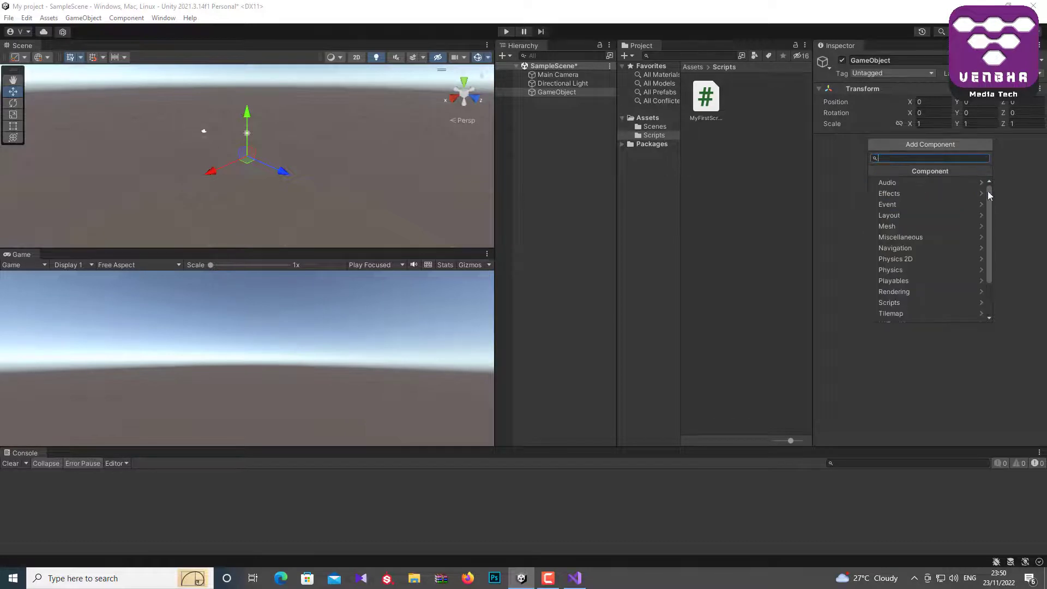
pyautogui.scroll(-3, 941, 269)
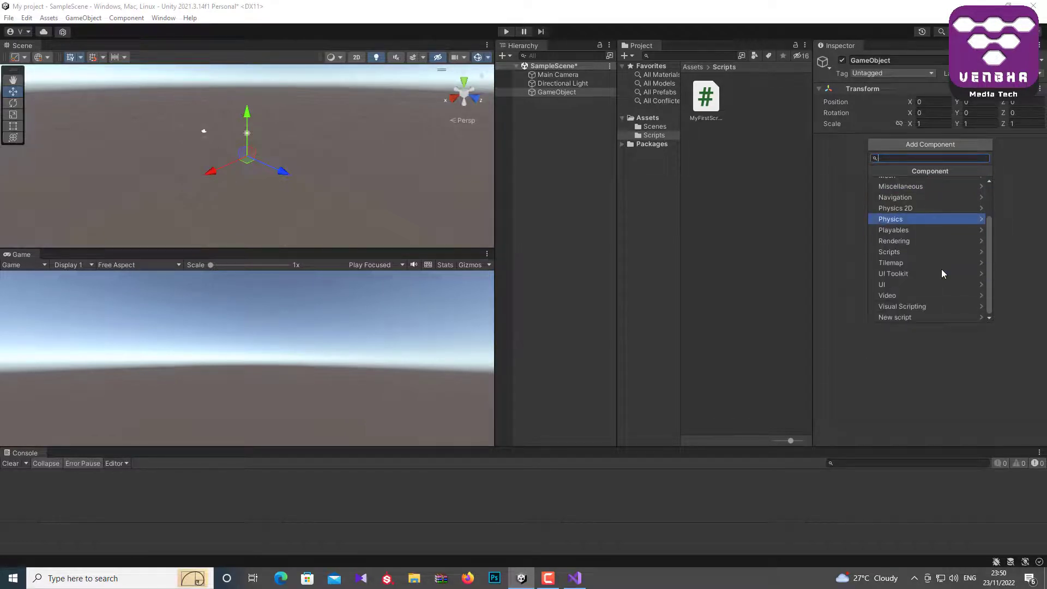
pyautogui.click(914, 319)
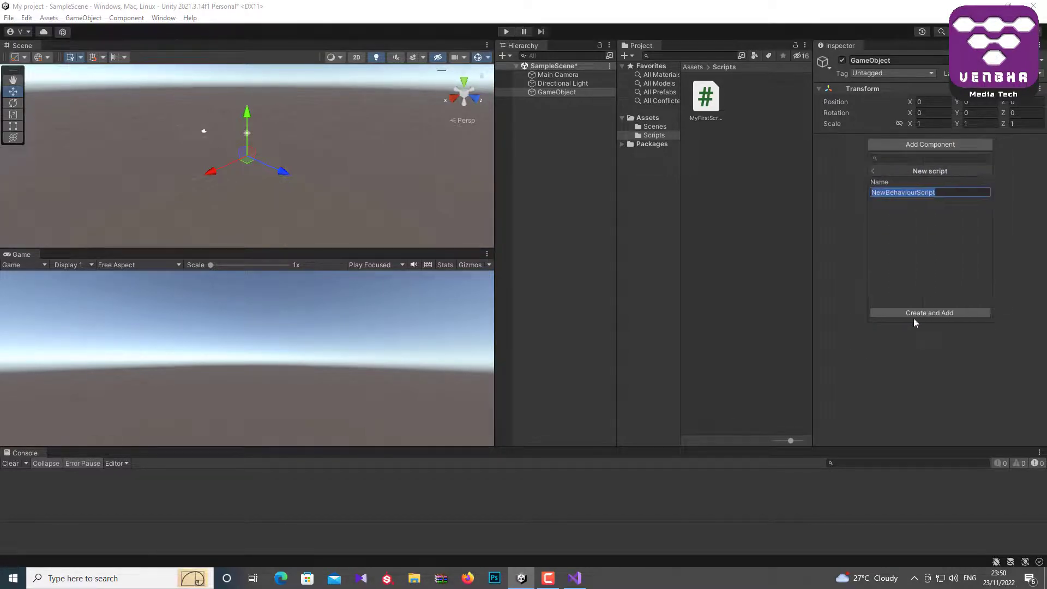
pyautogui.click(874, 171)
pyautogui.click(905, 251)
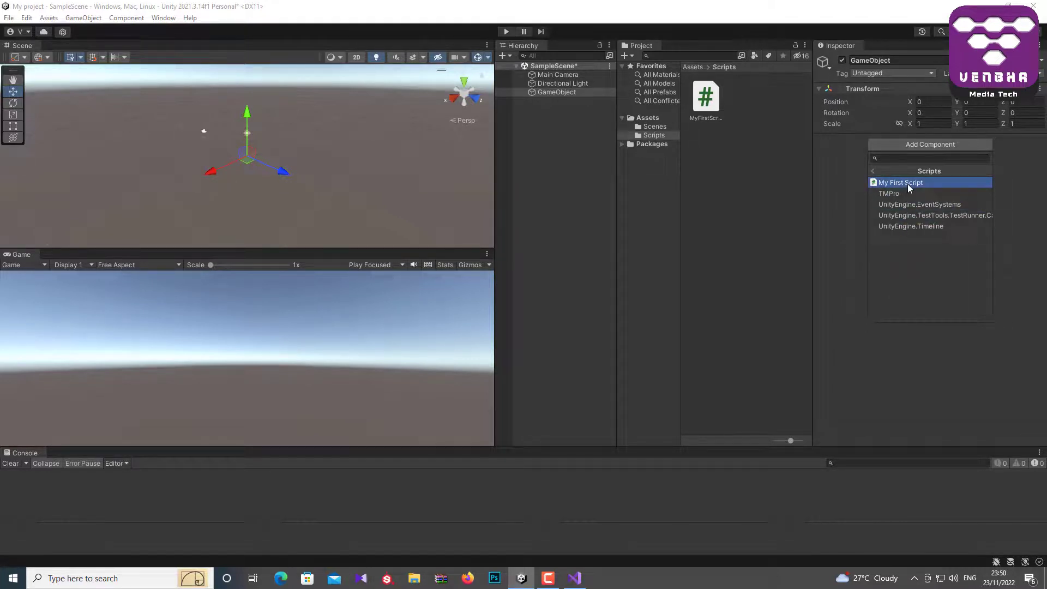
pyautogui.click(908, 183)
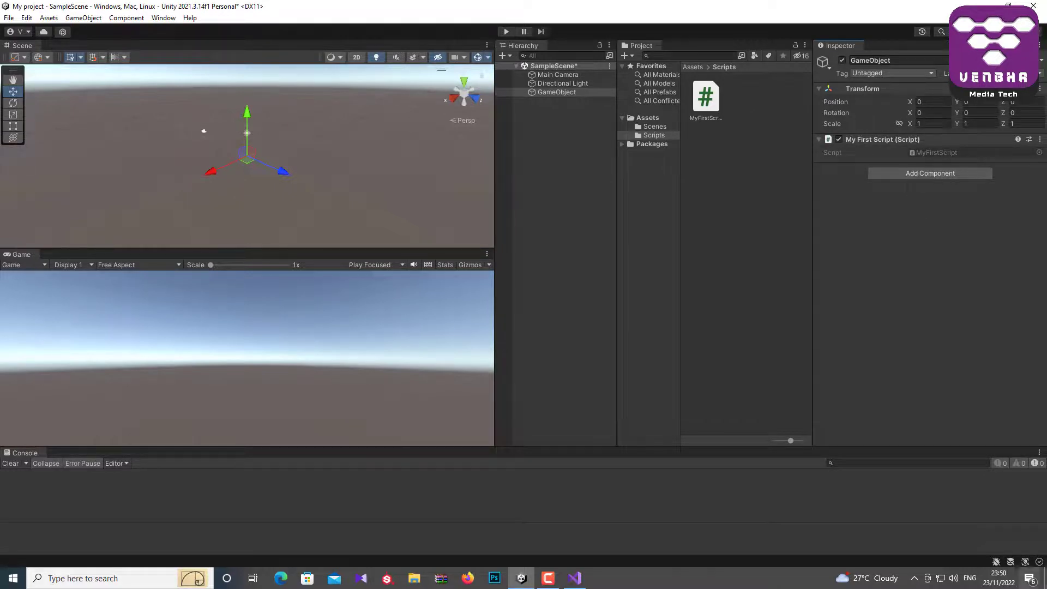
# - Use Edit Script to open MyFirstScript.cs in Visual Studio and place the cursor inside Start()
pyautogui.click(1039, 140)
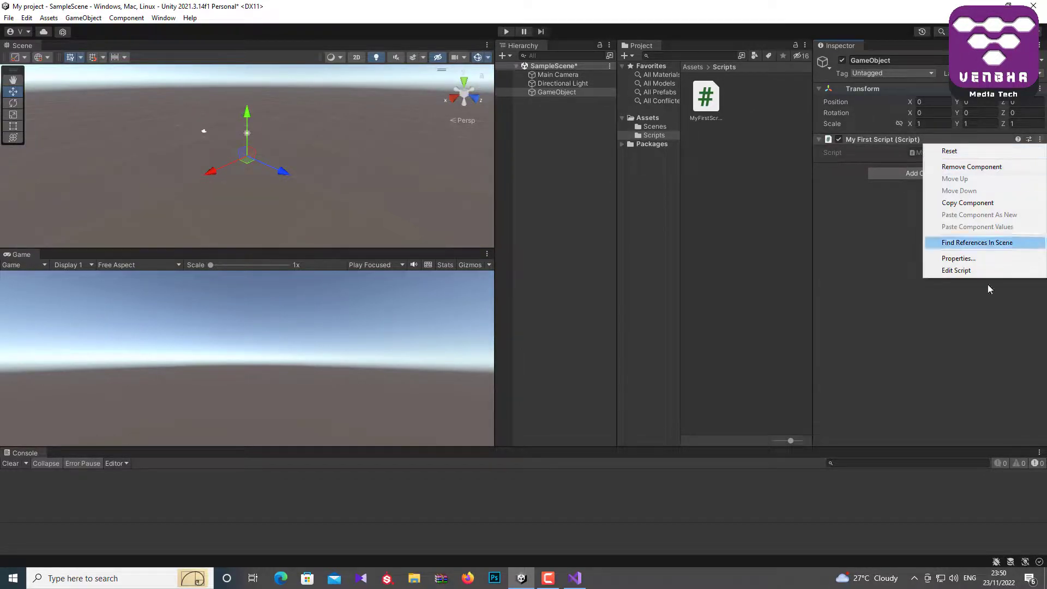
pyautogui.click(976, 271)
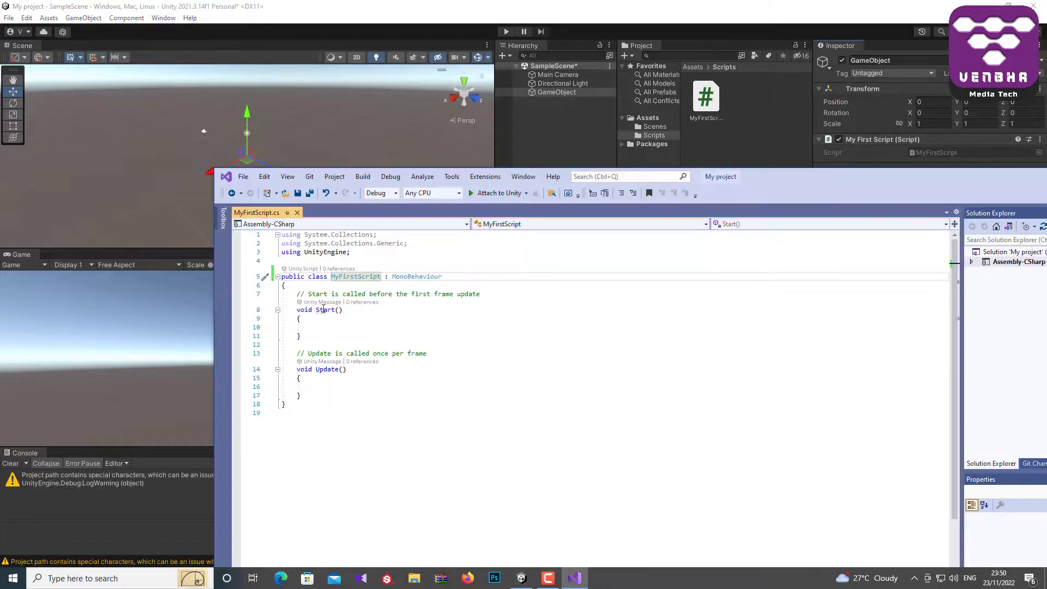
pyautogui.moveTo(764, 182)
pyautogui.mouseDown()
pyautogui.moveTo(681, 105)
pyautogui.moveTo(729, 142)
pyautogui.mouseUp()
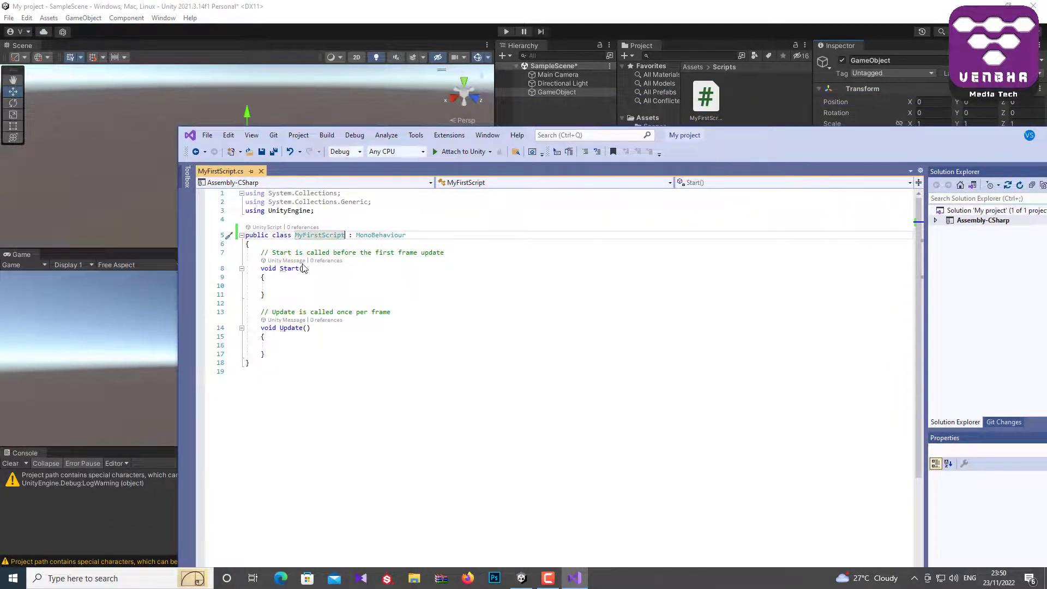
pyautogui.click(334, 283)
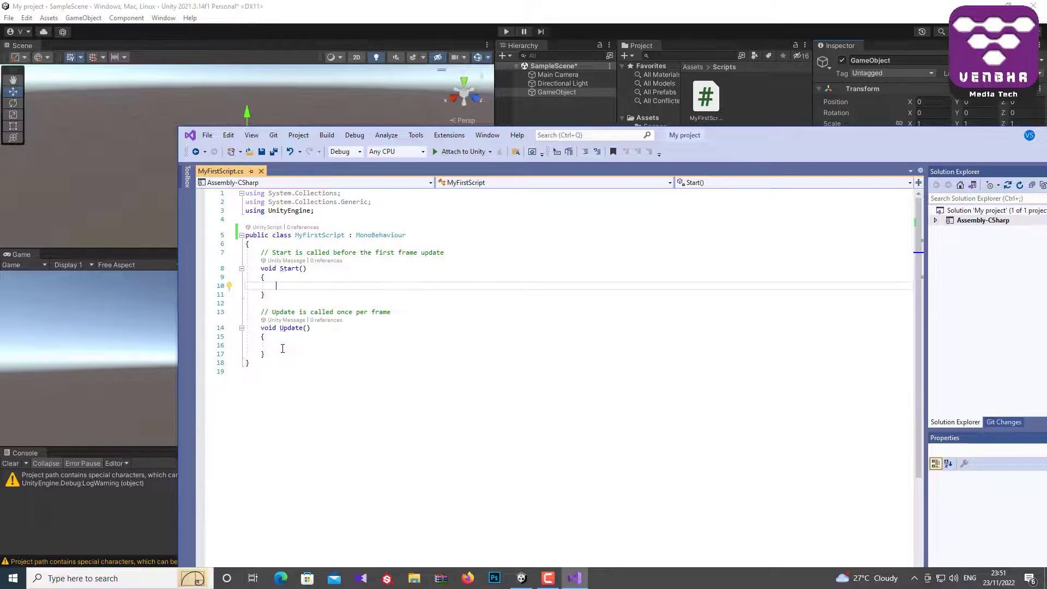
pyautogui.click(282, 346)
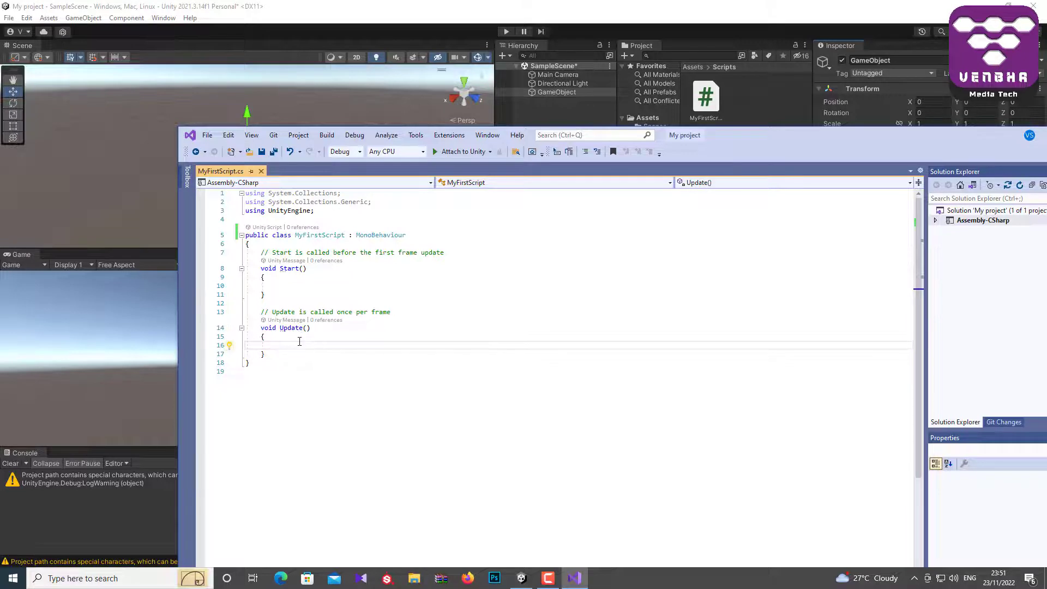
pyautogui.click(282, 286)
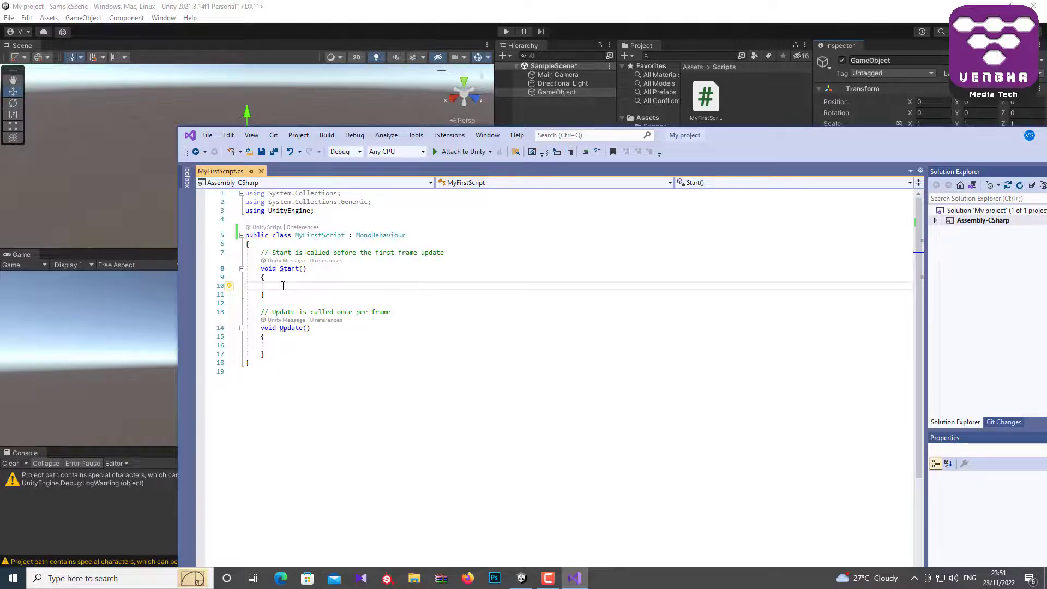
# - Write print("Hello World"); inside Start() and save MyFirstScript.cs
pyautogui.write('pri')
pyautogui.write('n')
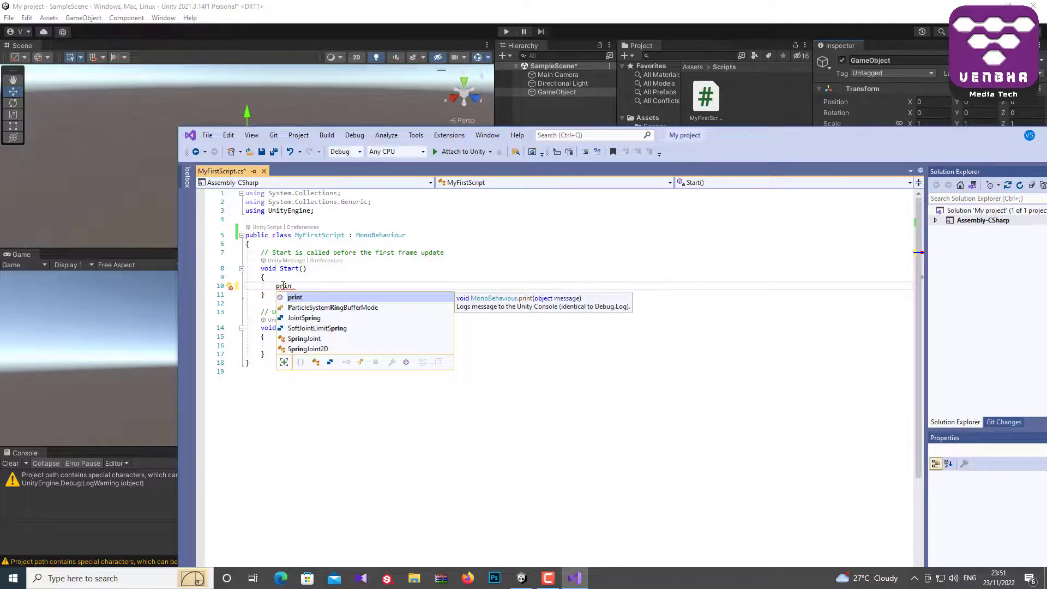
pyautogui.press('Tab')
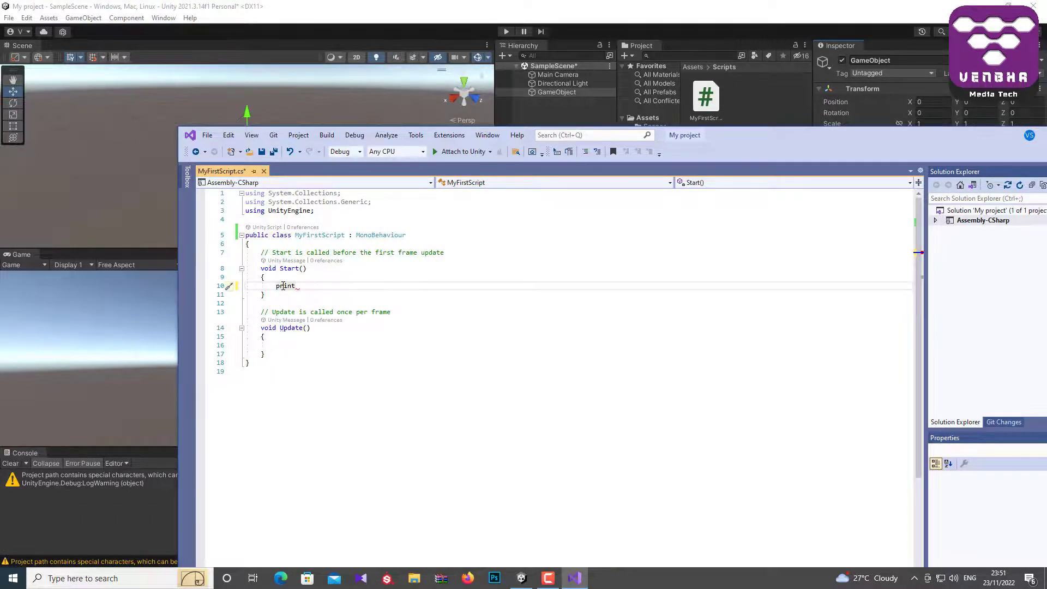
pyautogui.write('(')
pyautogui.hotkey('ctrl', 'space')
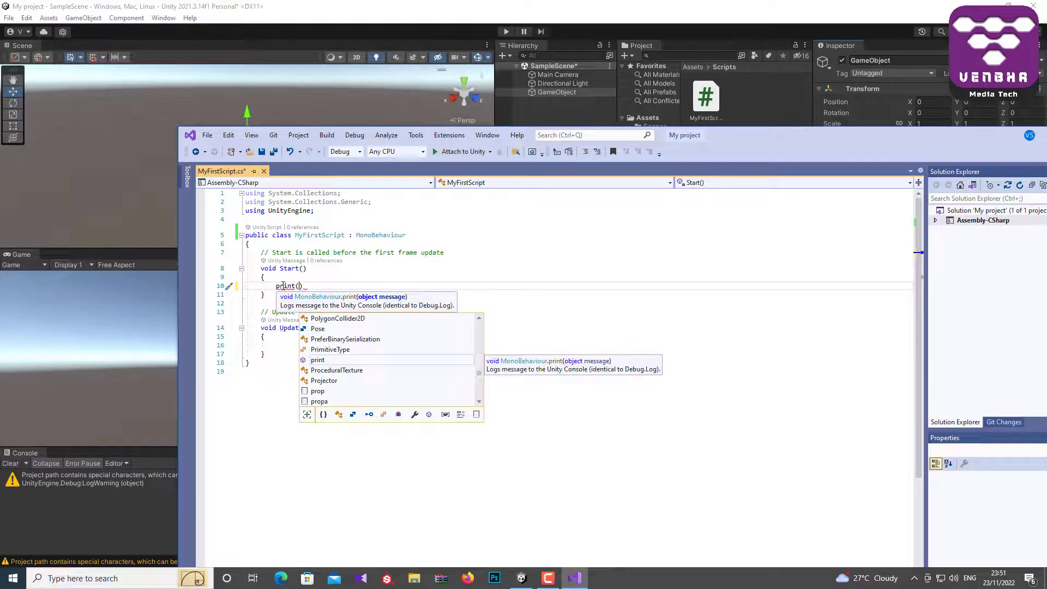
pyautogui.press('Escape')
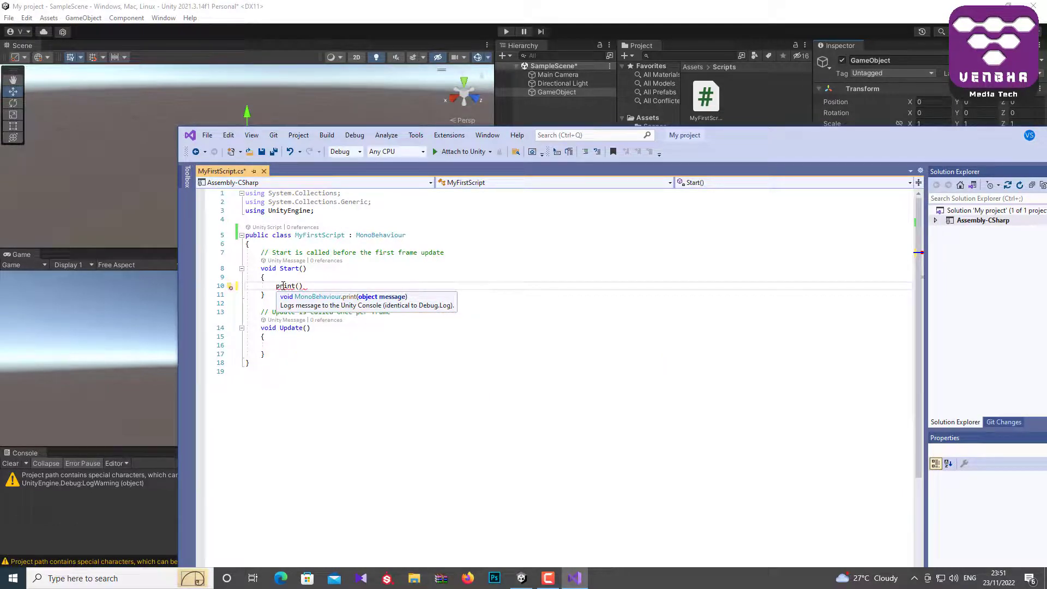
pyautogui.write('"')
pyautogui.write('S')
pyautogui.press('BackSpace')
pyautogui.write('Hello')
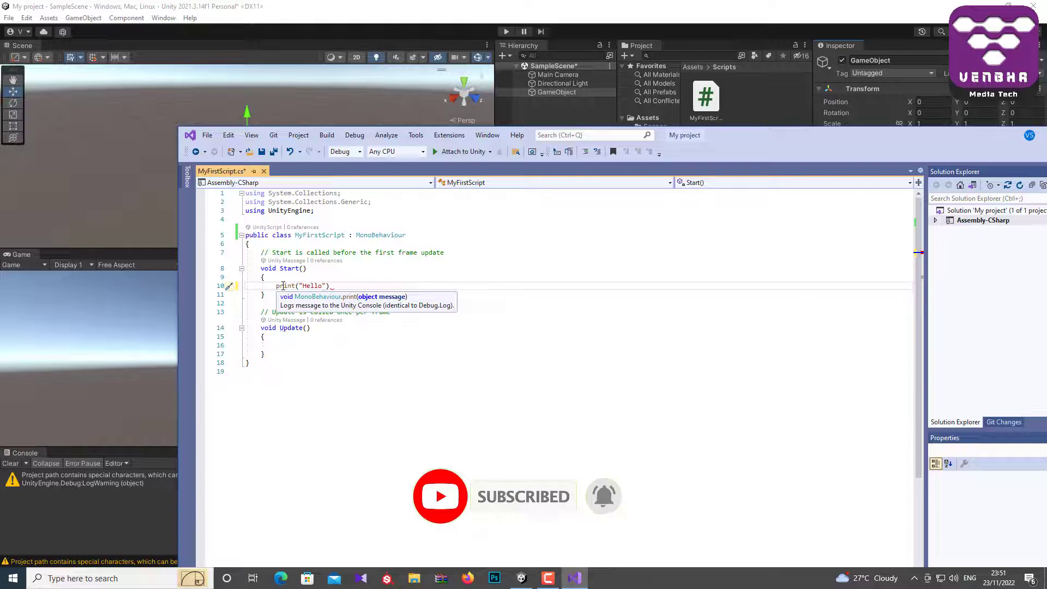
pyautogui.write('Wor')
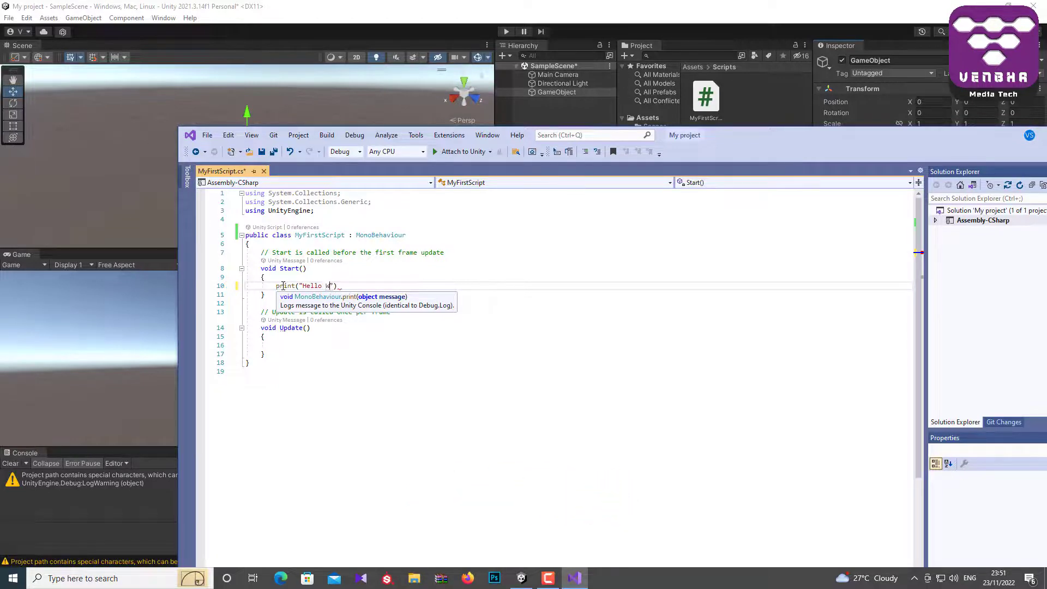
pyautogui.write('ld')
pyautogui.write('")')
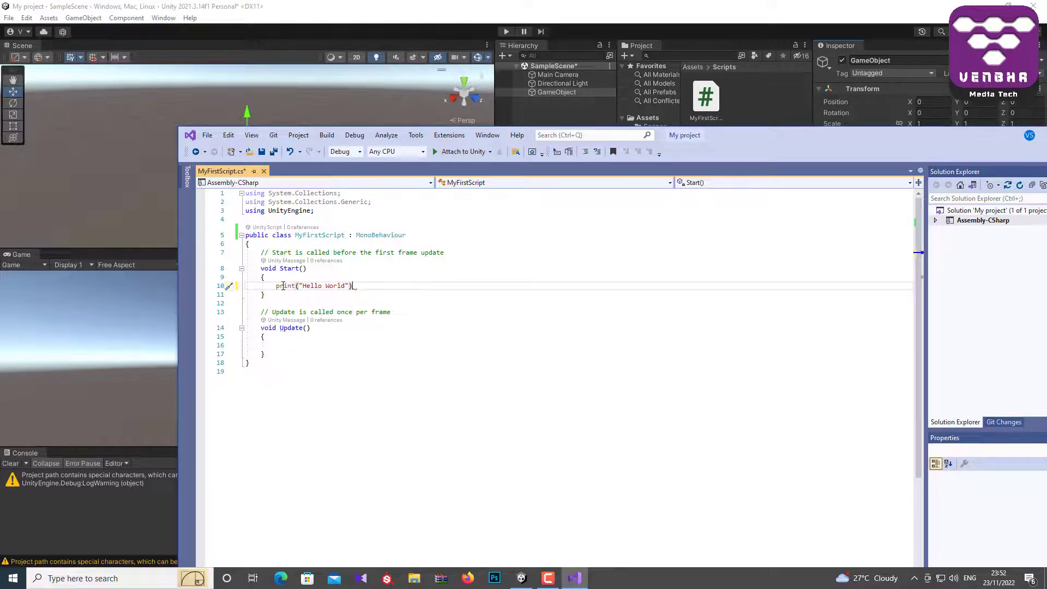
pyautogui.write(';')
pyautogui.hotkey('ctrl', 's')
# - Save the scene, clear the Console, and press Play to see Hello World printed
pyautogui.click(500, 14)
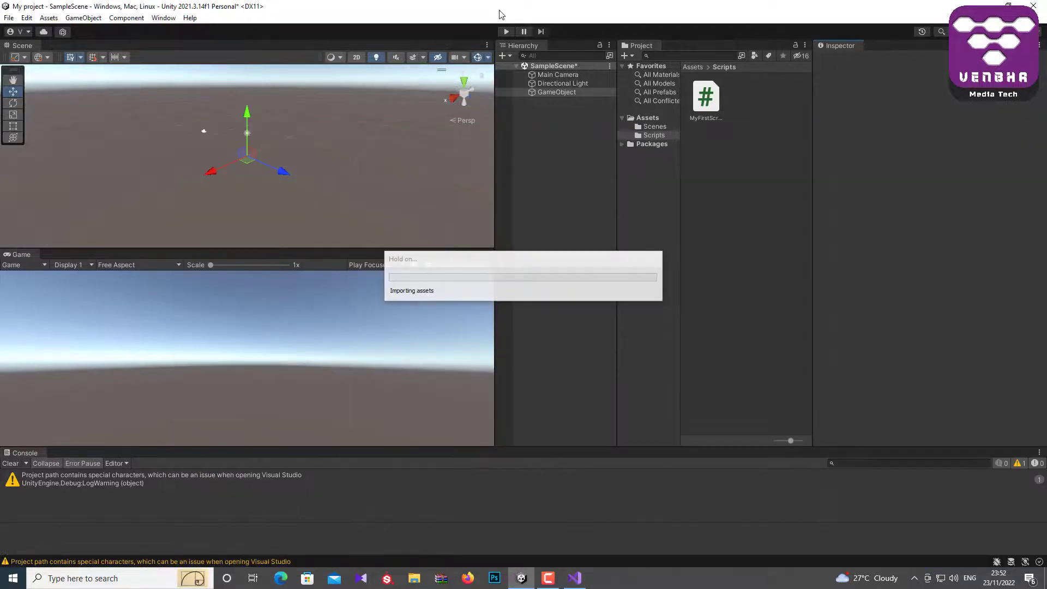
pyautogui.click(694, 233)
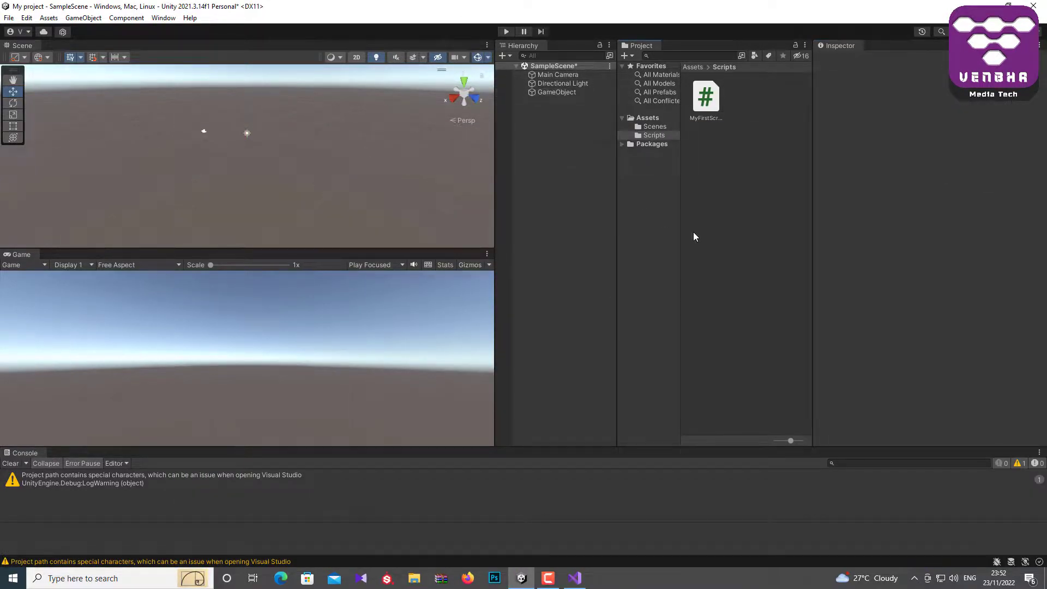
pyautogui.hotkey('ctrl', 's')
pyautogui.click(567, 94)
pyautogui.click(16, 462)
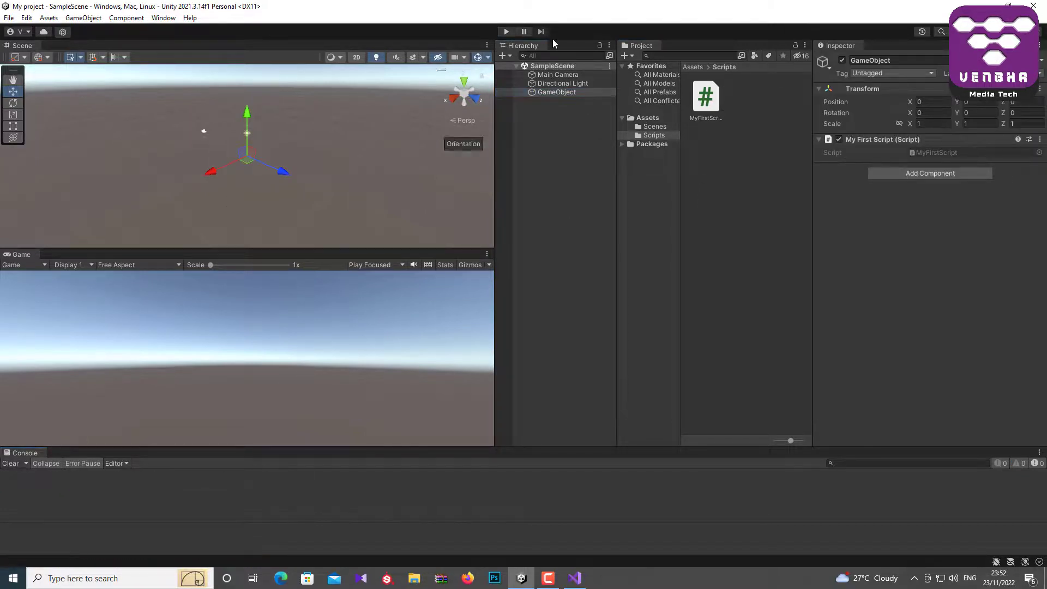
pyautogui.click(505, 32)
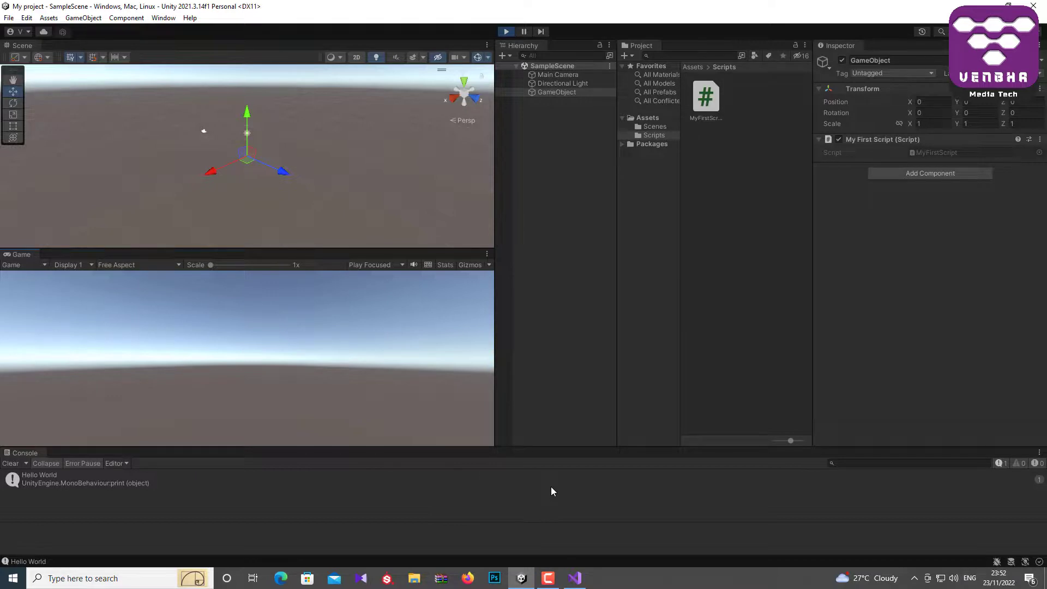
# - Replace 'Hello World' in the print() call with 'Venbha Media Tech' and save MyFirstScript.cs
pyautogui.click(574, 578)
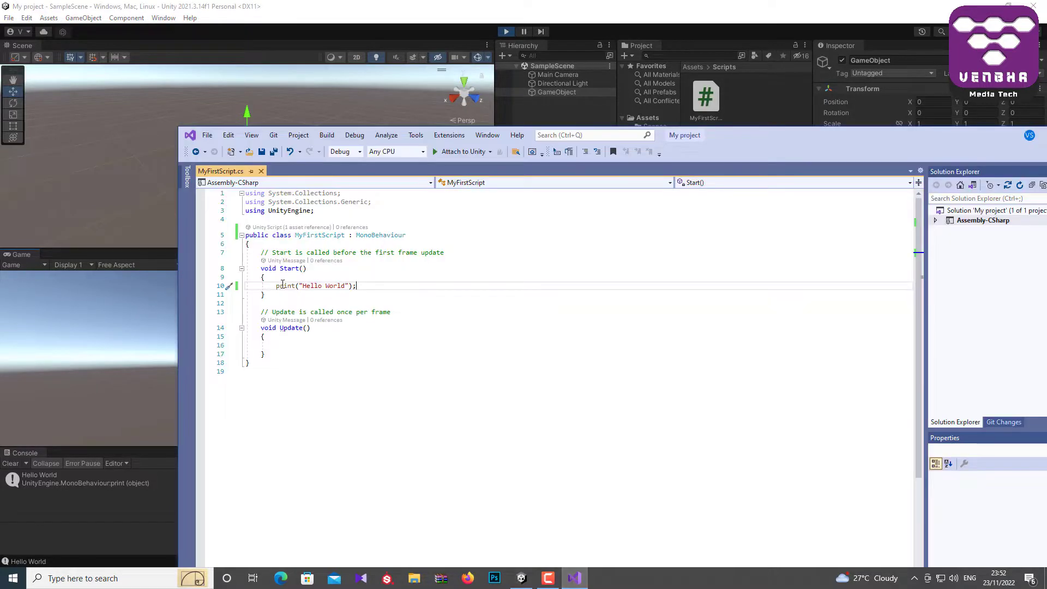
pyautogui.moveTo(345, 285); pyautogui.dragTo(303, 285)
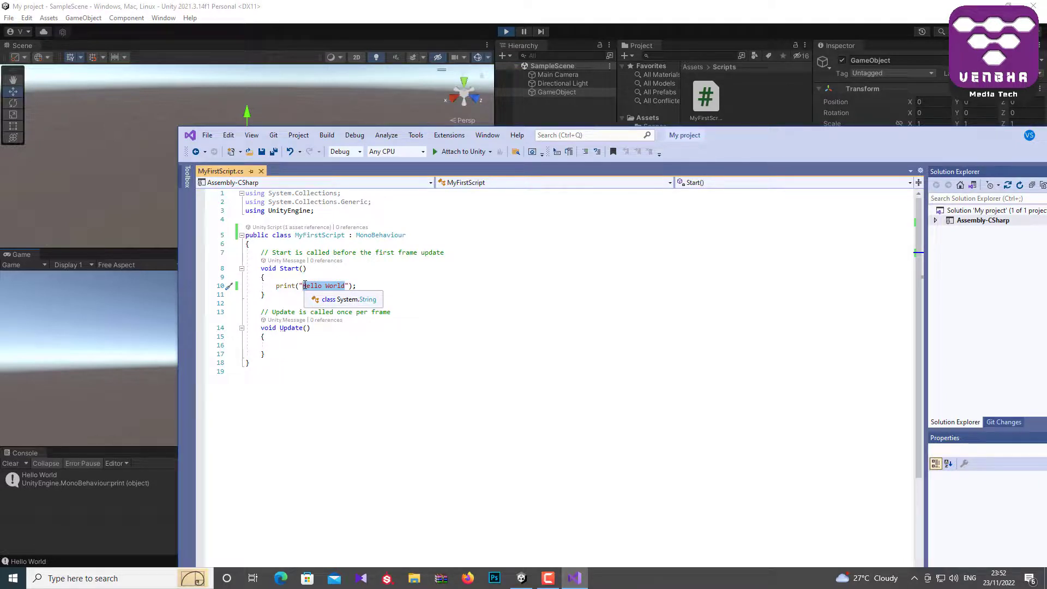
pyautogui.write('Venbha ')
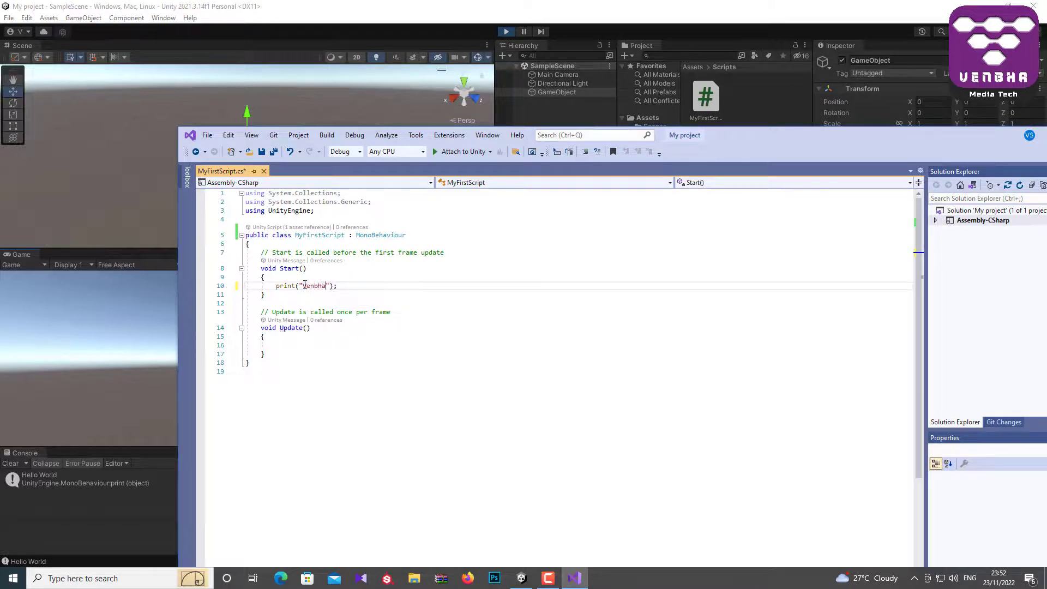
pyautogui.write('Medi')
pyautogui.write('a Te')
pyautogui.write('ch')
pyautogui.hotkey('ctrl', 's')
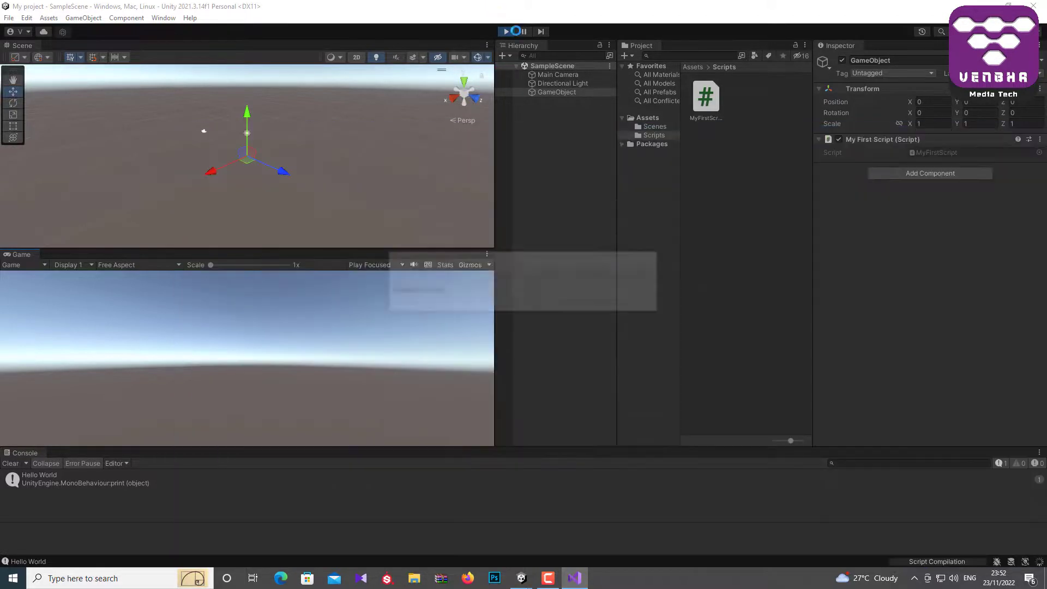
pyautogui.click(498, 18)
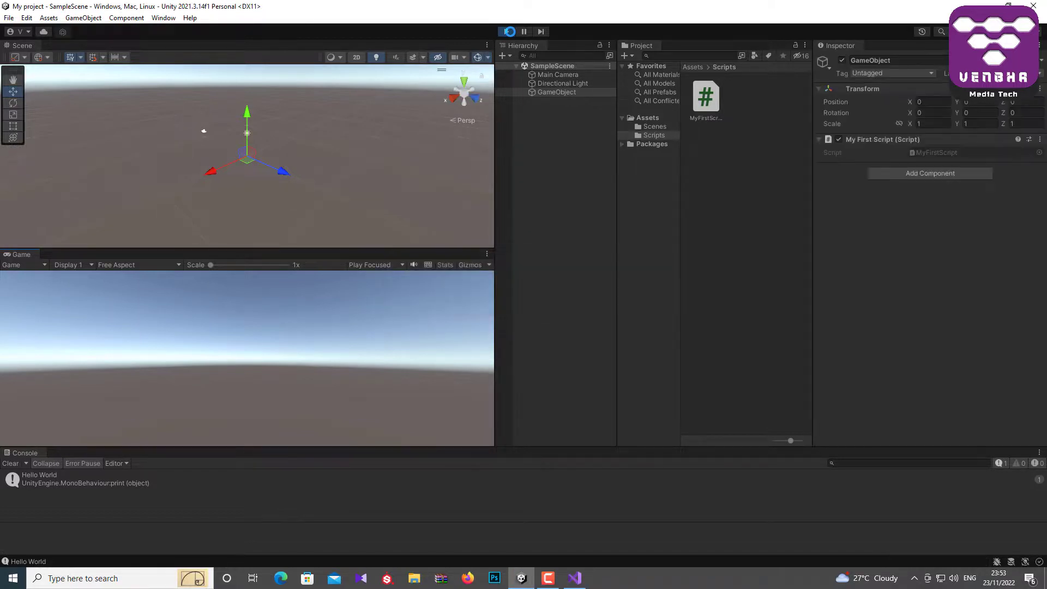
# - Restart Play mode to confirm the Console logs 'Venbha Media Tech', then stop playing
pyautogui.click(509, 31)
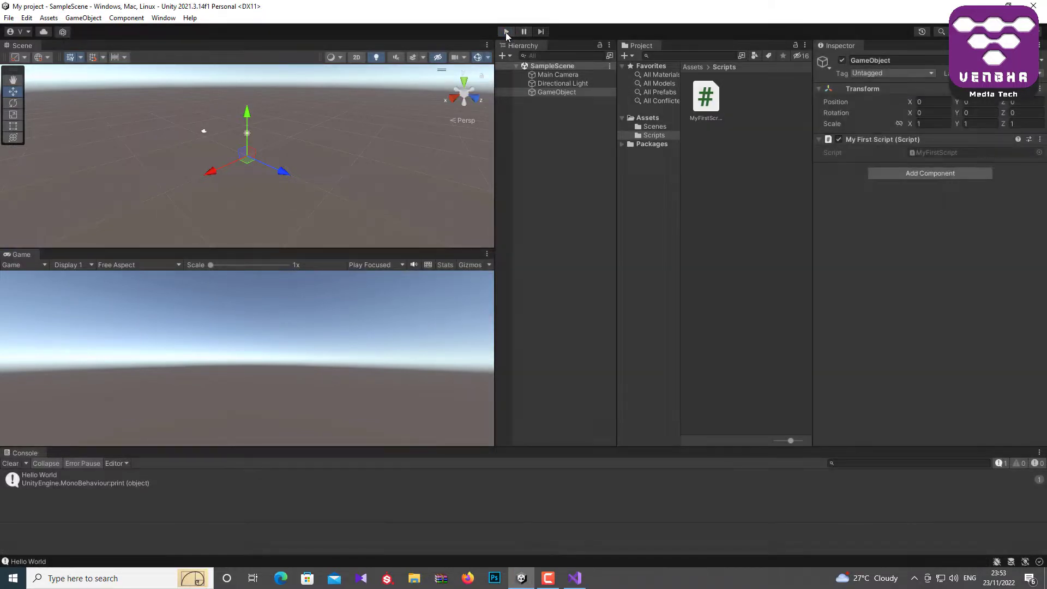
pyautogui.click(505, 32)
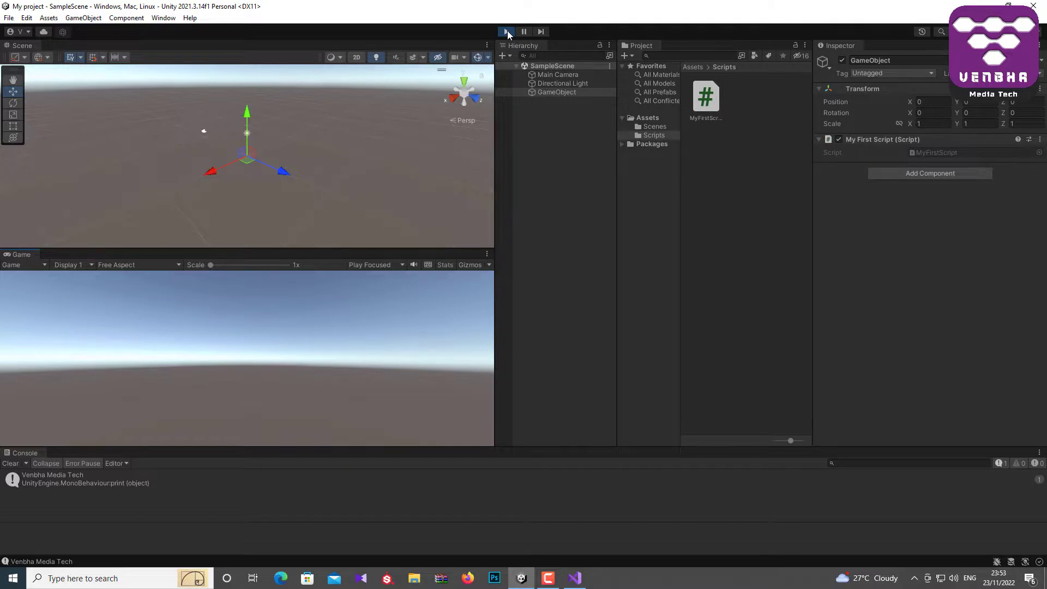
pyautogui.click(507, 32)
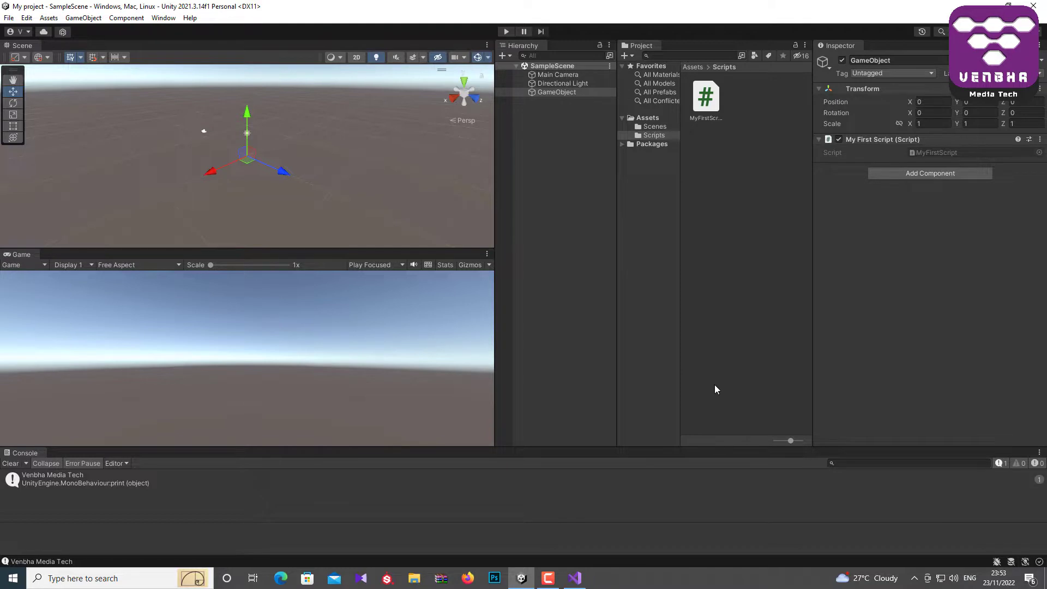
pyautogui.moveTo(567, 583)
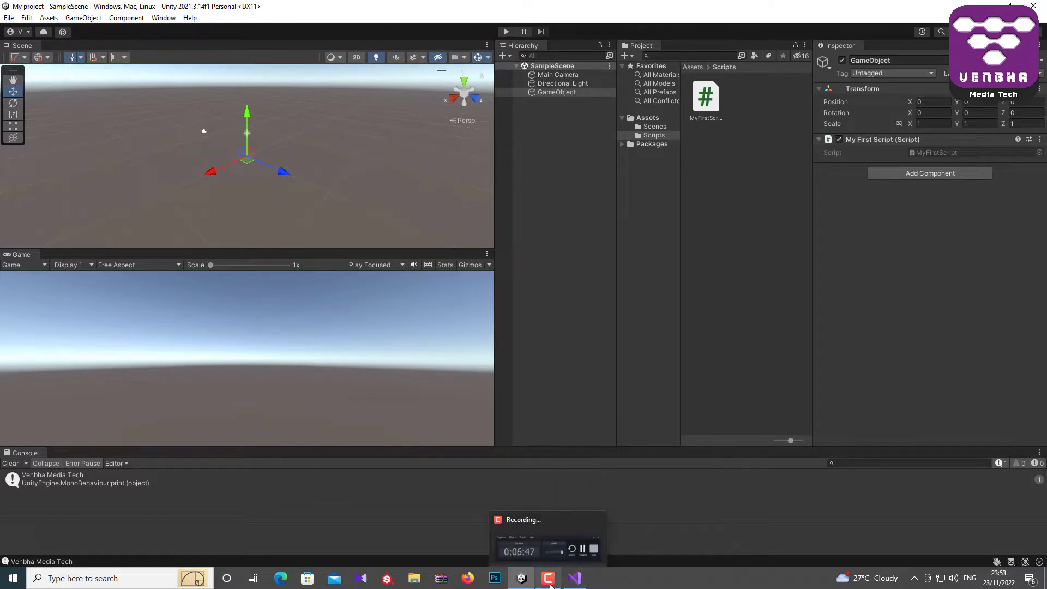
pyautogui.click(549, 580)
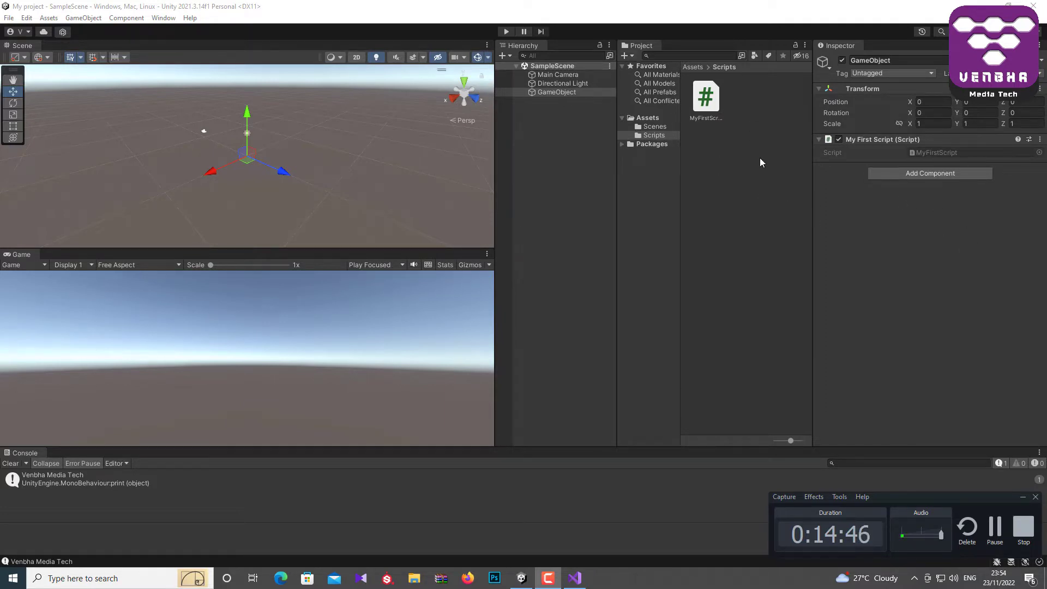
pyautogui.rightClick(726, 158)
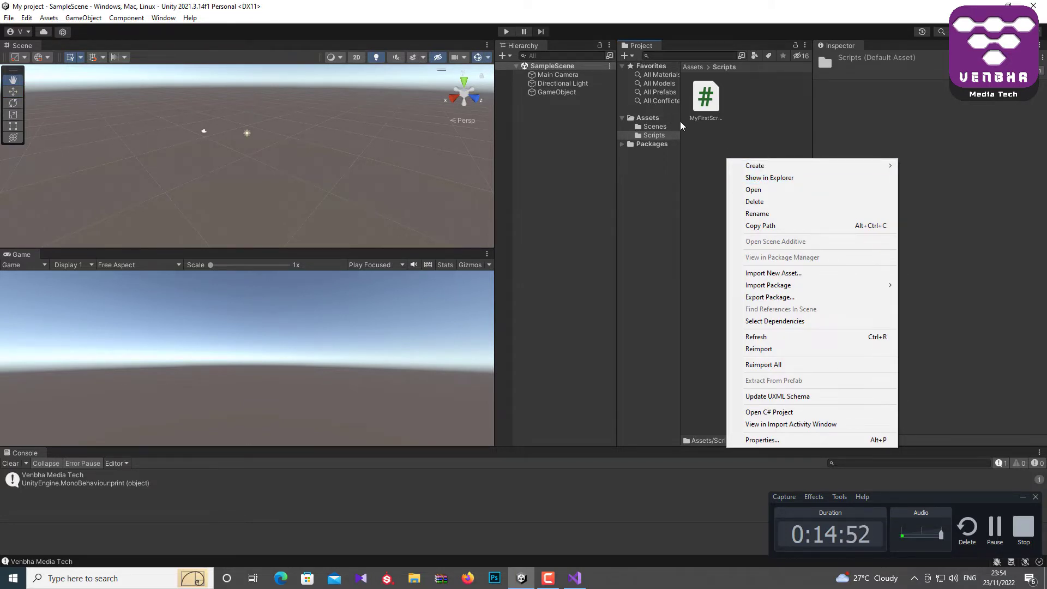
pyautogui.click(703, 153)
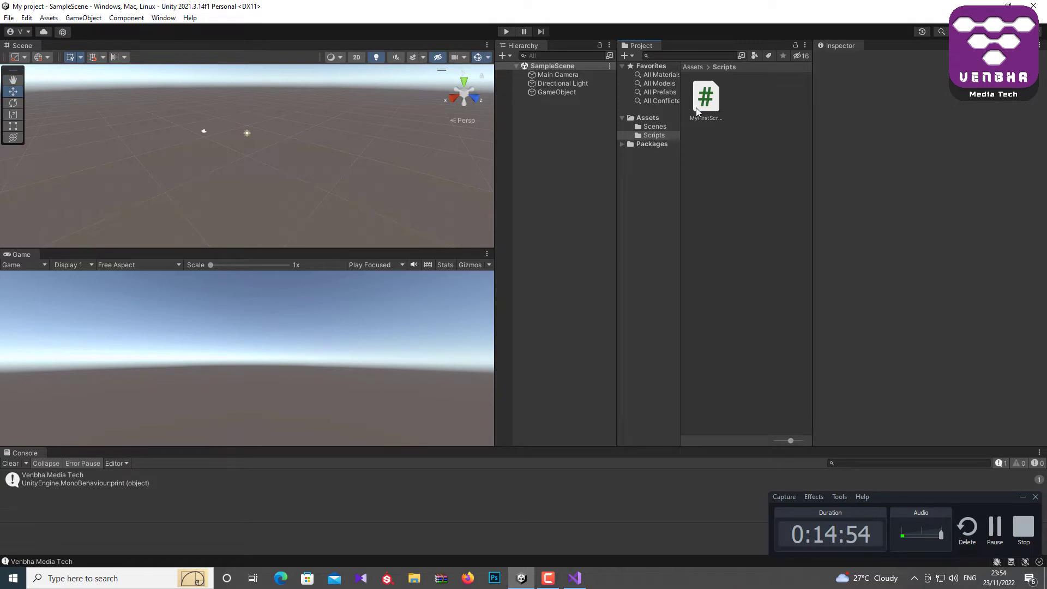